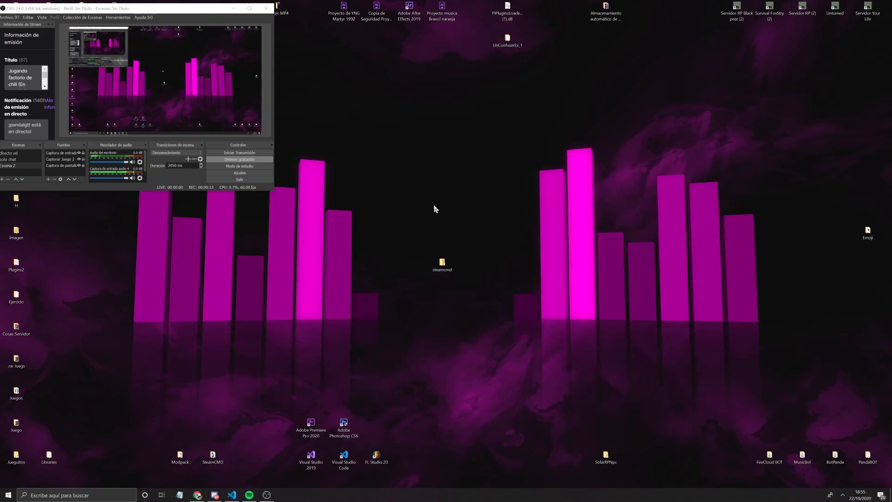
{"action": "right_click", "coordinate": [405, 184]}
{"action": "mouse_move", "coordinate": [439, 263]}
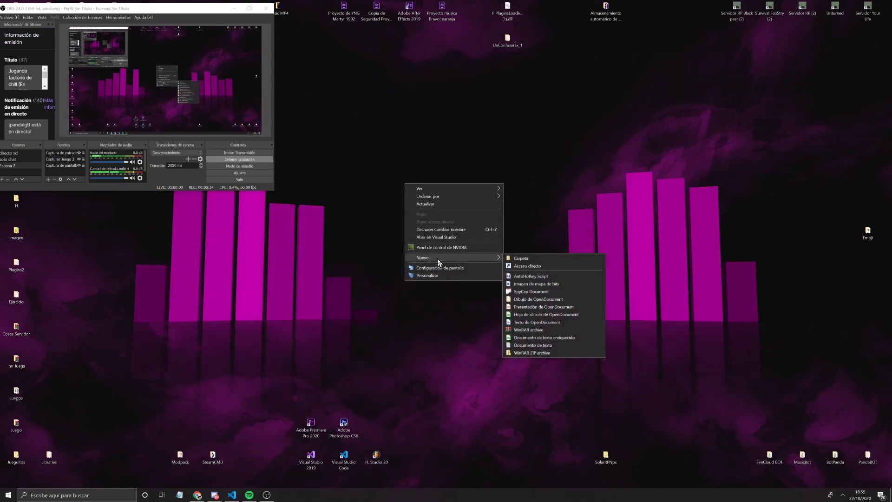
{"action": "left_click", "coordinate": [495, 255]}
Move the steamcmd archive aside on the desktop and create a new folder beside it
{"action": "left_click_drag", "start_coordinate": [417, 247], "coordinate": [572, 231]}
{"action": "right_click", "coordinate": [418, 239]}
{"action": "mouse_move", "coordinate": [468, 314]}
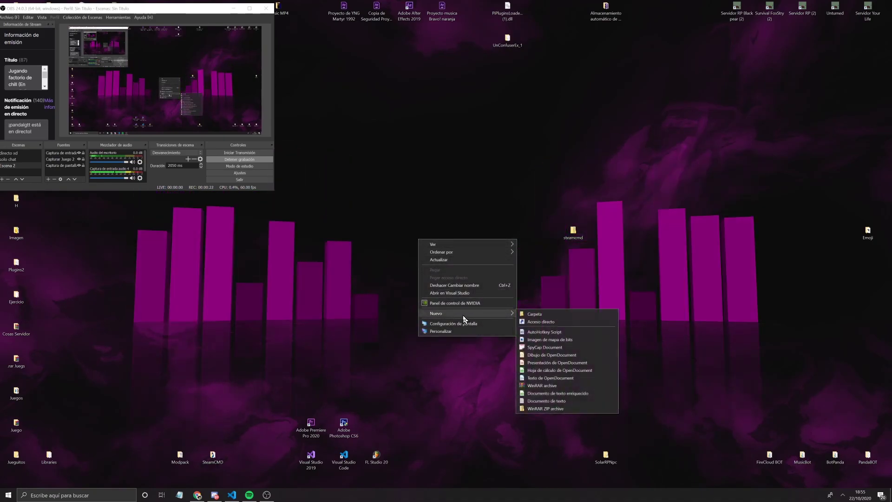
{"action": "left_click", "coordinate": [554, 312]}
Try to name the new desktop folder SteamCMD, declining to merge it with the existing folder
{"action": "type", "text": "Stea"}
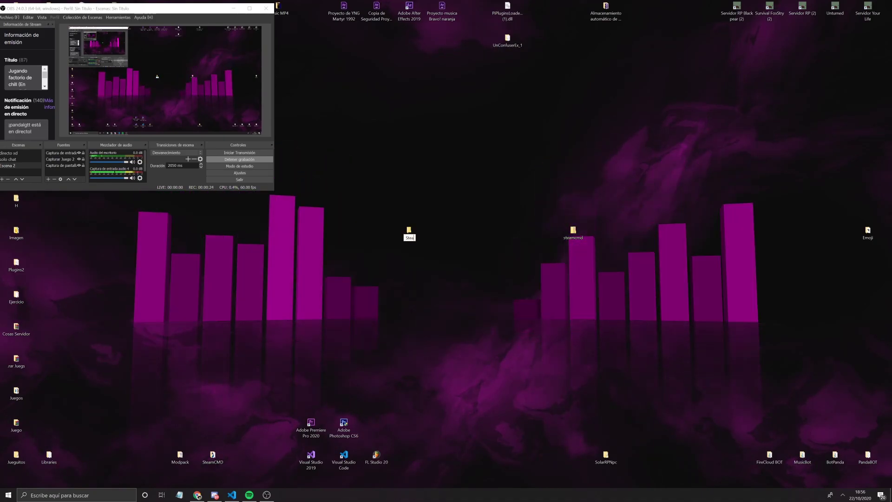
{"action": "type", "text": "mCMD"}
{"action": "key", "text": "Return"}
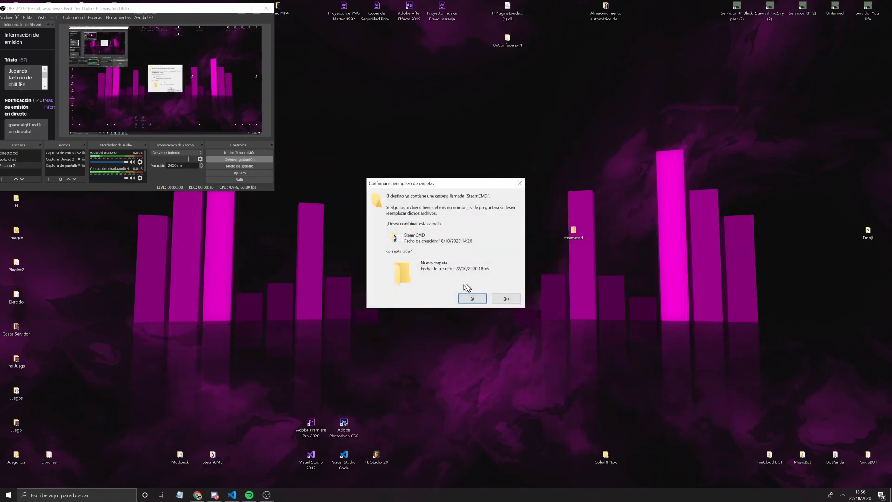
{"action": "left_click", "coordinate": [506, 296]}
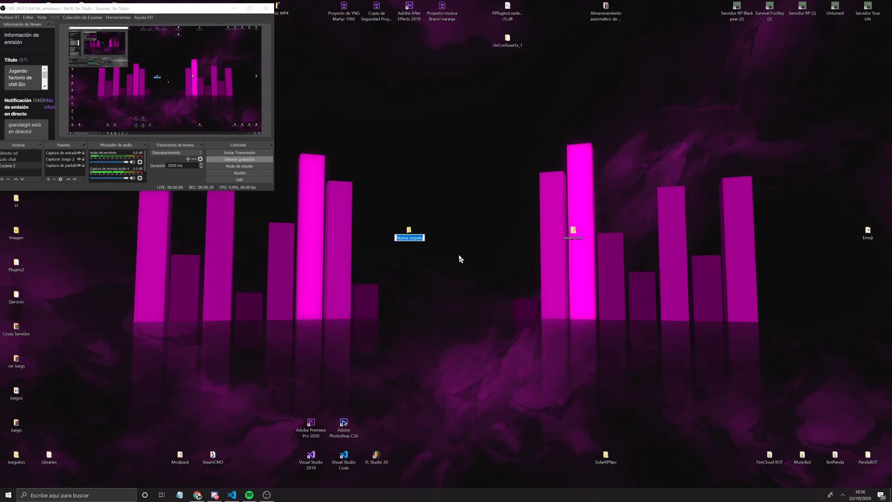
Name the new desktop folder SteamCMD2
{"action": "type", "text": "SteamCMD2"}
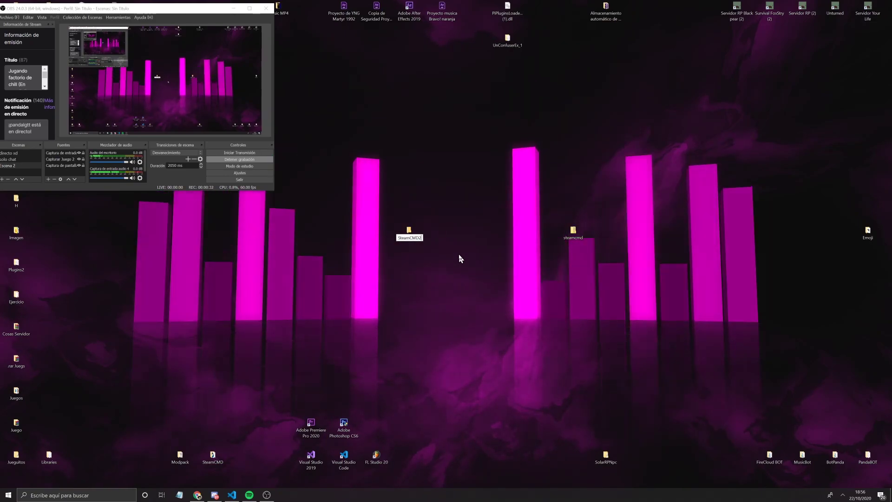
{"action": "key", "text": "Return"}
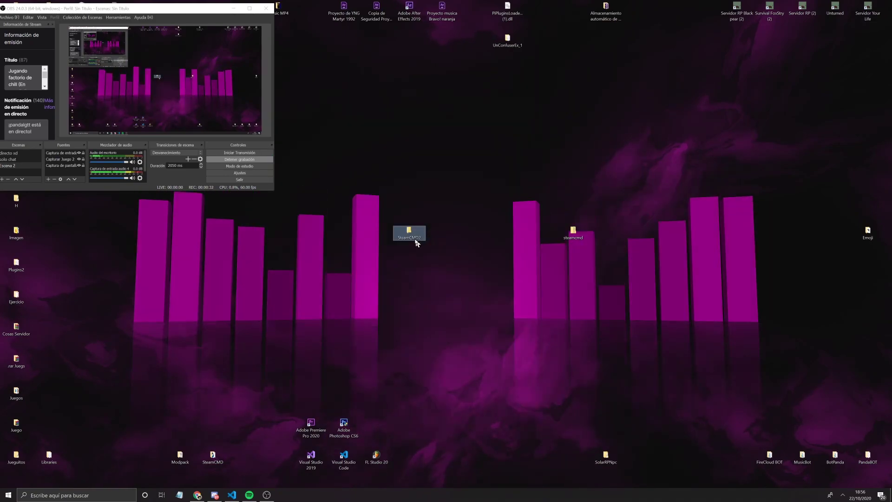
Move the steamcmd archive into the SteamCMD2 folder and open that folder
{"action": "left_click_drag", "start_coordinate": [409, 231], "coordinate": [441, 231]}
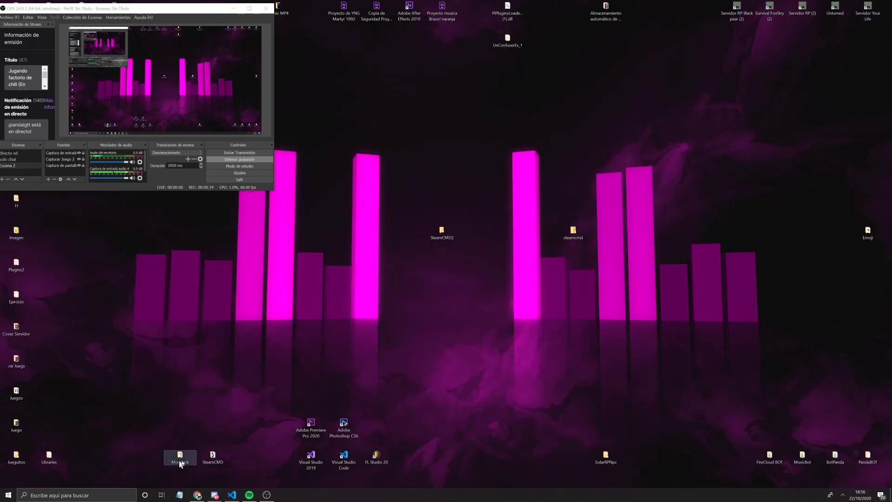
{"action": "left_click_drag", "start_coordinate": [576, 234], "coordinate": [441, 230]}
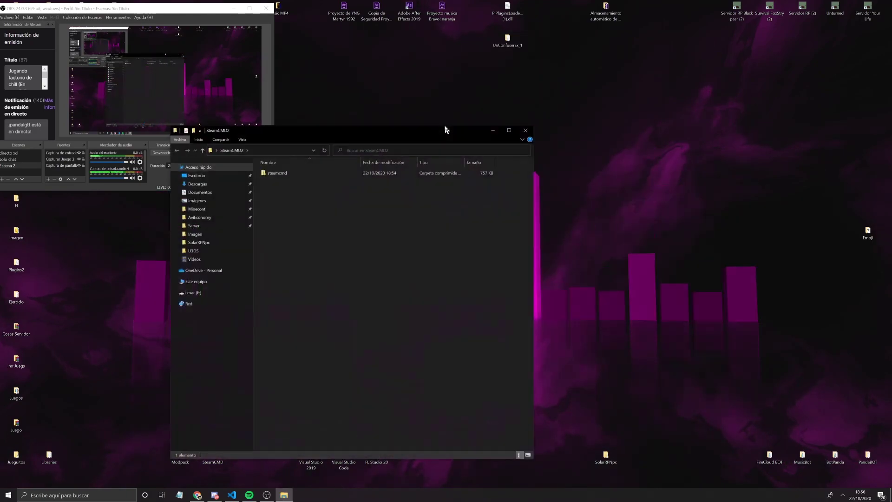
{"action": "left_click_drag", "start_coordinate": [408, 138], "coordinate": [525, 96]}
Extract the steamcmd archive directly into the SteamCMD2 folder and delete the archive
{"action": "right_click", "coordinate": [394, 130]}
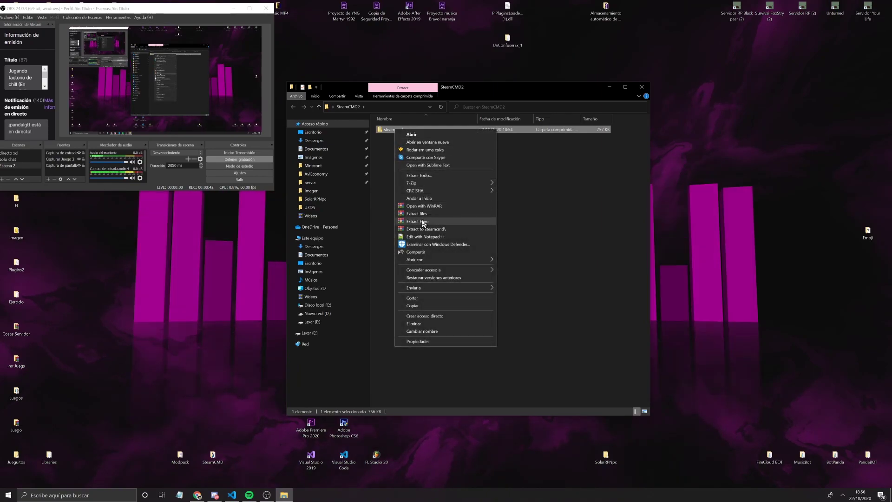
{"action": "left_click", "coordinate": [418, 221]}
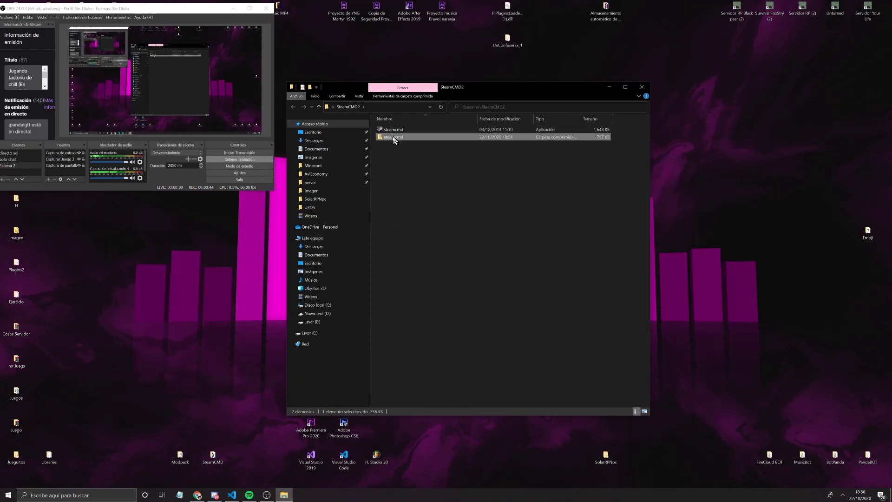
{"action": "right_click", "coordinate": [393, 136]}
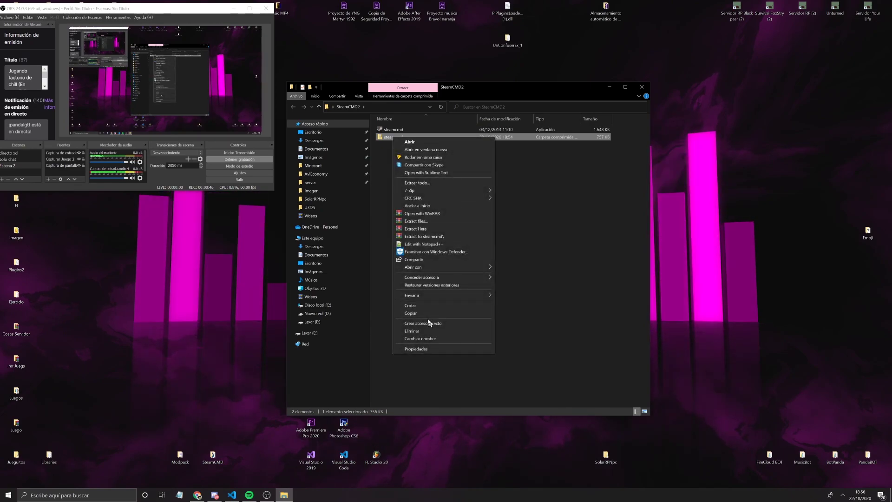
{"action": "left_click", "coordinate": [424, 330]}
Run the extracted steamcmd application and let it download and install its updates
{"action": "double_click", "coordinate": [392, 130]}
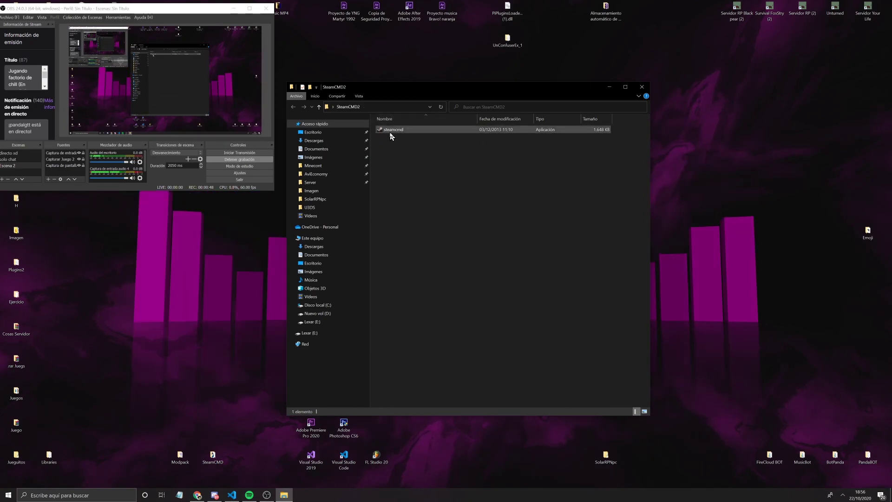
{"action": "left_click_drag", "start_coordinate": [234, 122], "coordinate": [431, 138]}
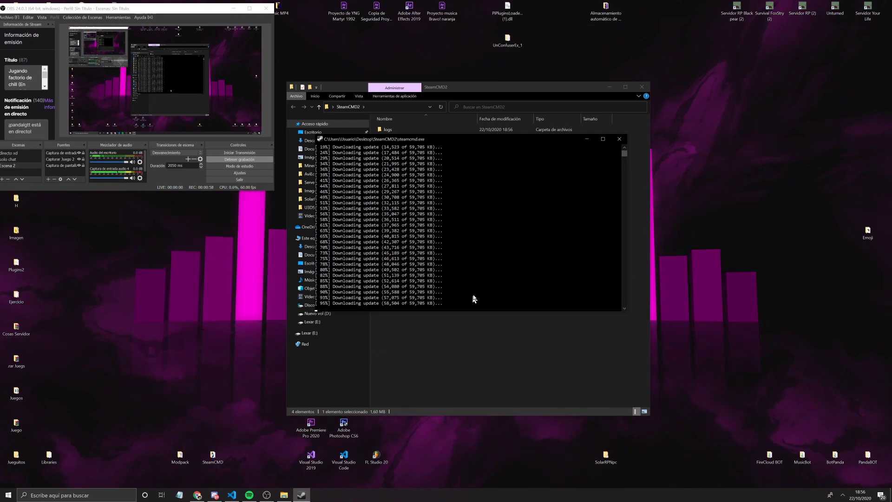
{"action": "left_click_drag", "start_coordinate": [483, 292], "coordinate": [315, 207]}
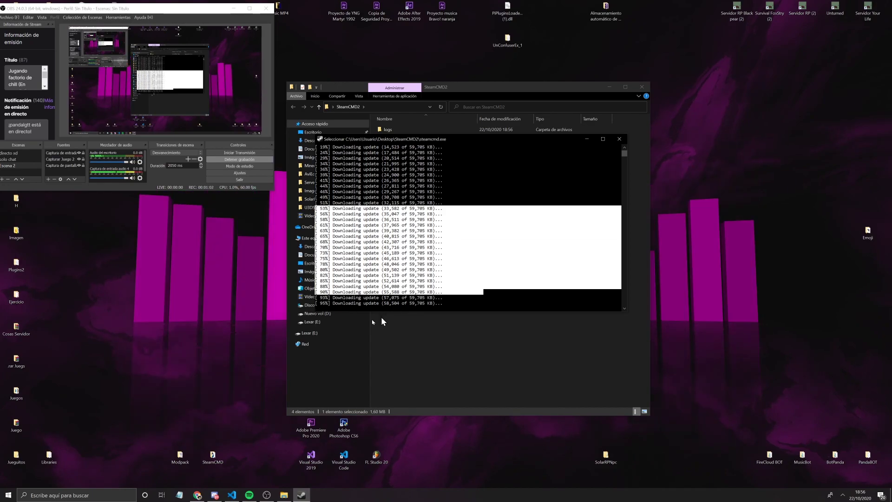
{"action": "left_click", "coordinate": [350, 307]}
{"action": "key", "text": "Return"}
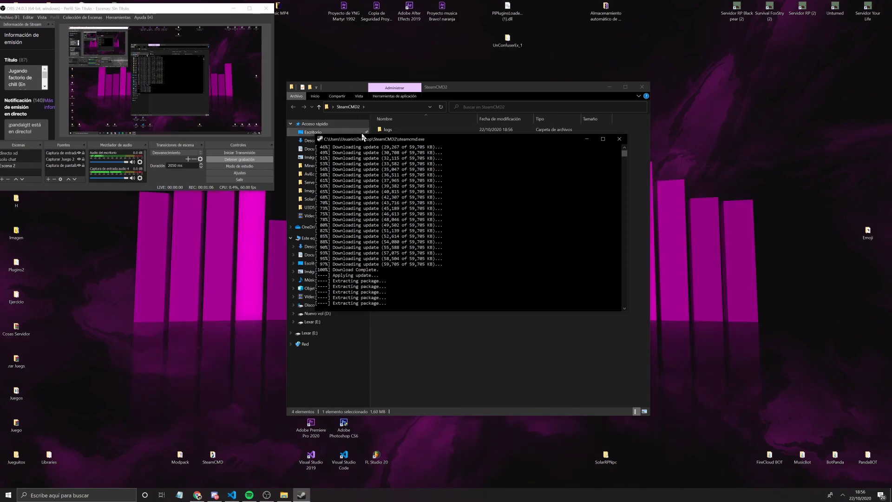
Log in to Steam anonymously in the SteamCMD console with the command login anonymous
{"action": "left_click_drag", "start_coordinate": [370, 139], "coordinate": [427, 168]}
{"action": "left_click_drag", "start_coordinate": [673, 224], "coordinate": [646, 223]}
{"action": "mouse_move", "coordinate": [481, 168]}
{"action": "left_mouse_down"}
{"action": "mouse_move", "coordinate": [498, 168]}
{"action": "mouse_move", "coordinate": [483, 165]}
{"action": "left_mouse_up"}
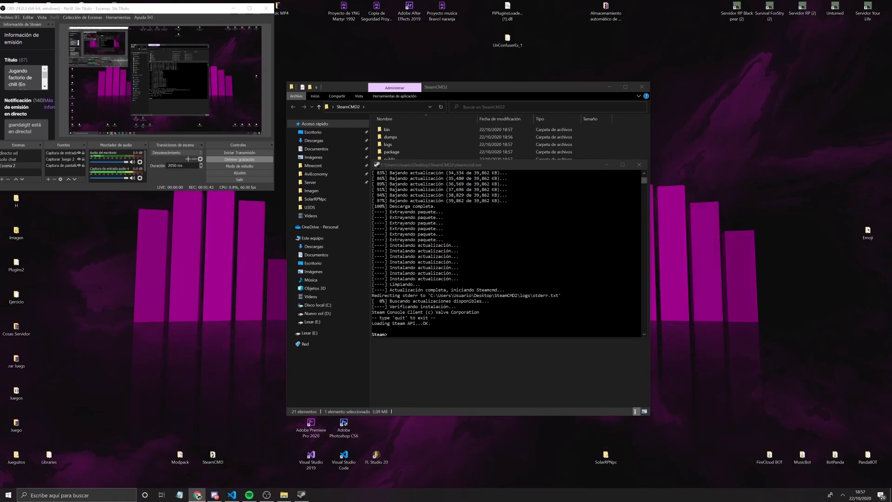
{"action": "left_click", "coordinate": [392, 333]}
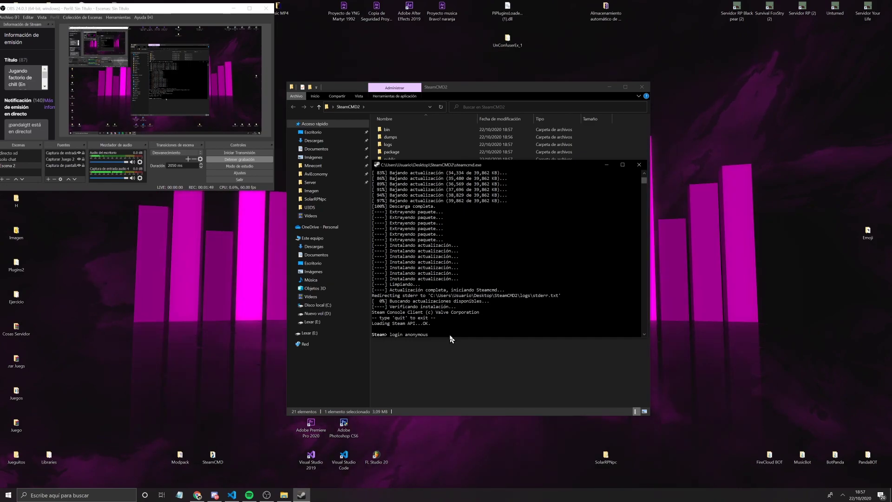
{"action": "key", "text": "Return"}
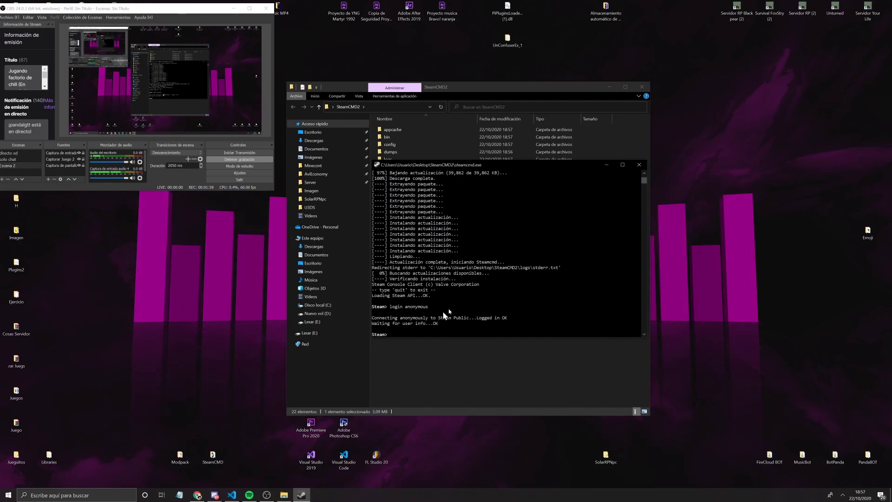
Install app 1110390 from the SteamCMD console with the command app_update 1110390
{"action": "key", "text": "alt+Tab"}
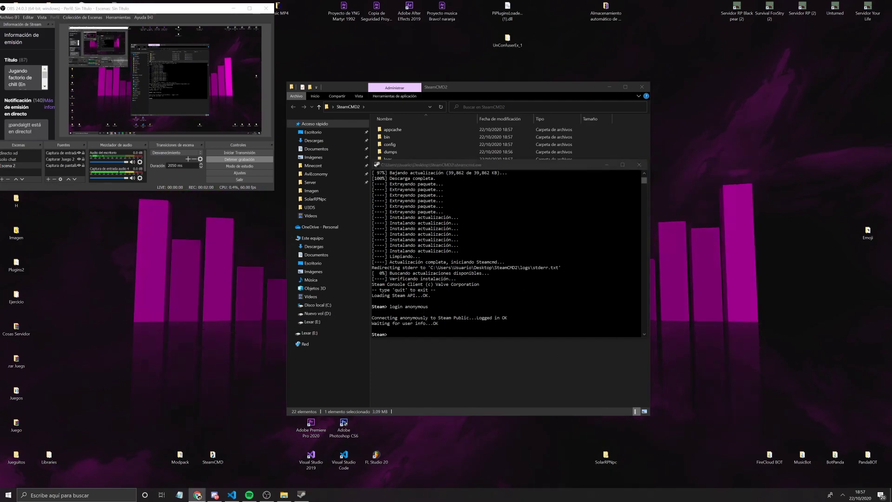
{"action": "left_click", "coordinate": [405, 338]}
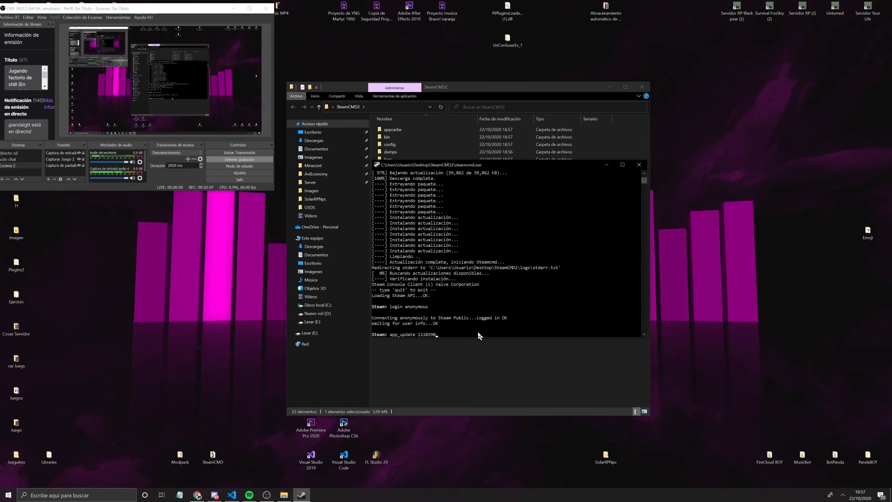
{"action": "key", "text": "Return"}
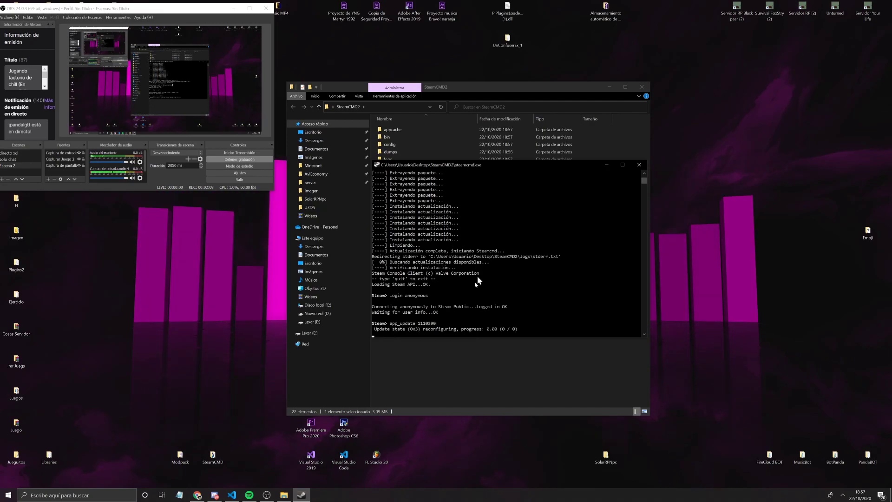
{"action": "mouse_move", "coordinate": [412, 168]}
{"action": "left_mouse_down"}
{"action": "mouse_move", "coordinate": [448, 226]}
{"action": "mouse_move", "coordinate": [427, 212]}
{"action": "mouse_move", "coordinate": [415, 171]}
{"action": "left_mouse_up"}
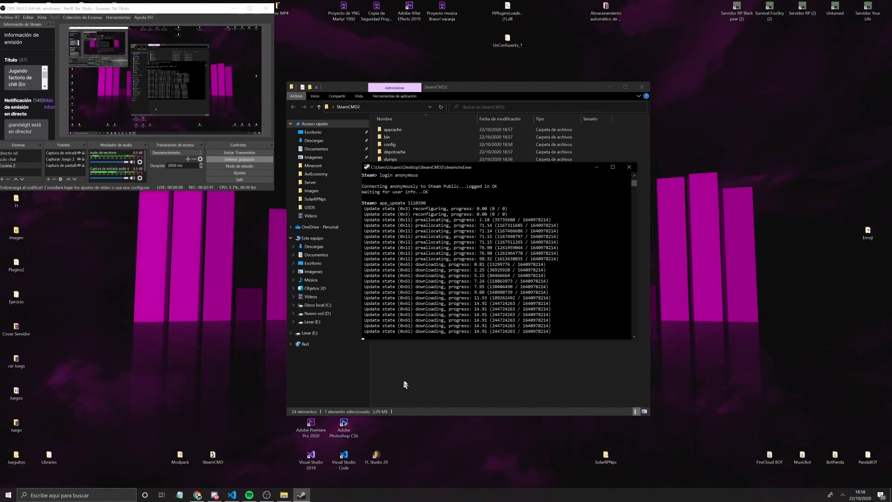
Switch to Discord, deafen the own account in the voice channel, and minimise the window
{"action": "left_click", "coordinate": [214, 495]}
{"action": "left_click", "coordinate": [470, 408]}
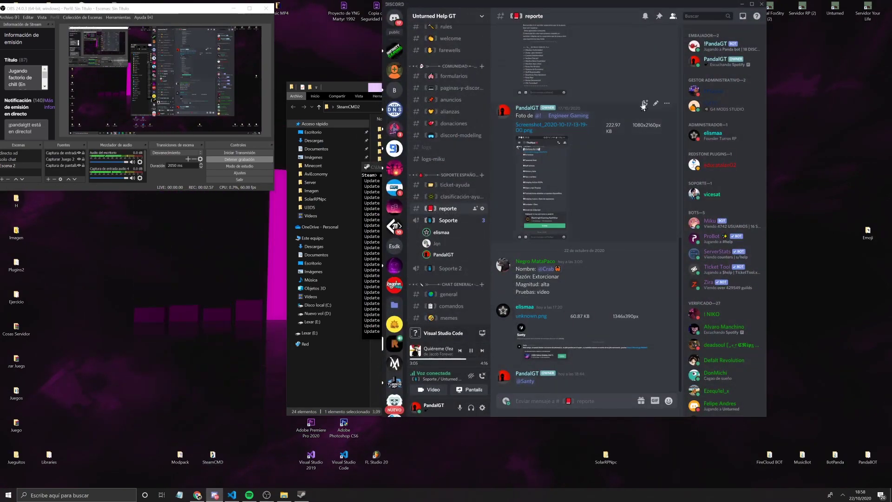
{"action": "left_click_drag", "start_coordinate": [596, 6], "coordinate": [701, 40]}
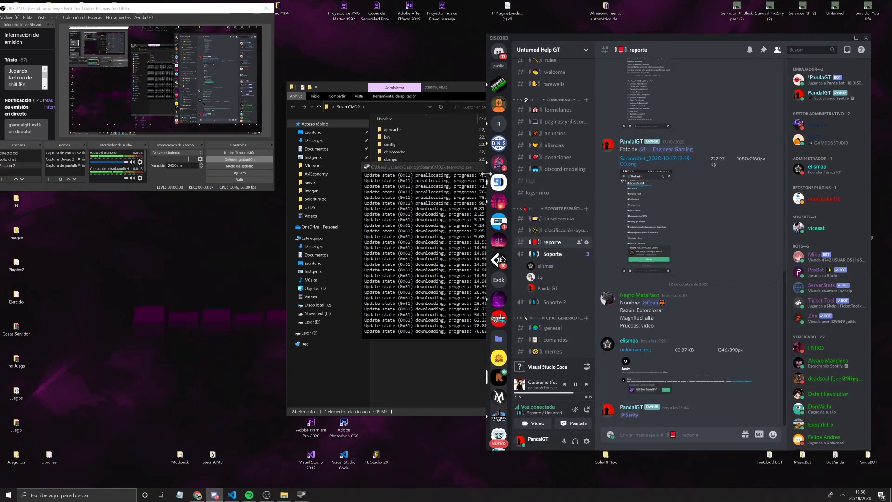
{"action": "left_click_drag", "start_coordinate": [486, 181], "coordinate": [544, 177]}
{"action": "left_click", "coordinate": [632, 441]}
{"action": "left_click", "coordinate": [847, 37]}
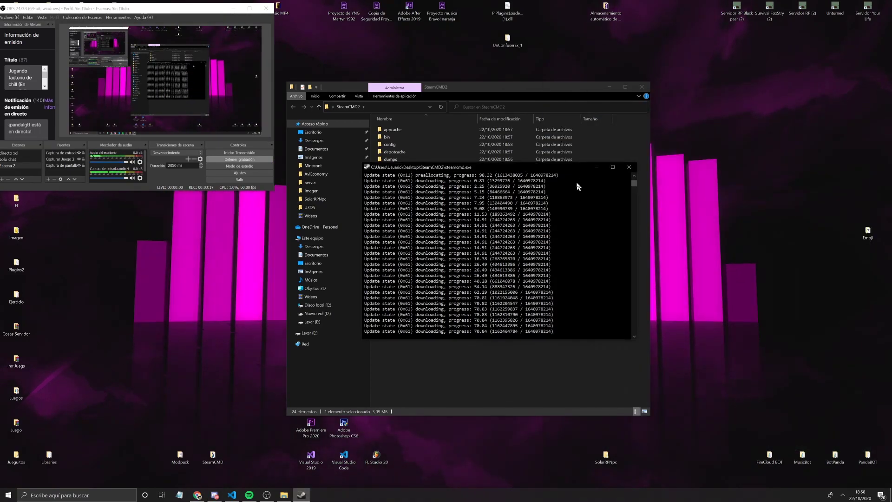
{"action": "mouse_move", "coordinate": [110, 11]}
{"action": "left_mouse_down"}
{"action": "mouse_move", "coordinate": [129, 11]}
{"action": "mouse_move", "coordinate": [120, 11]}
{"action": "left_mouse_up"}
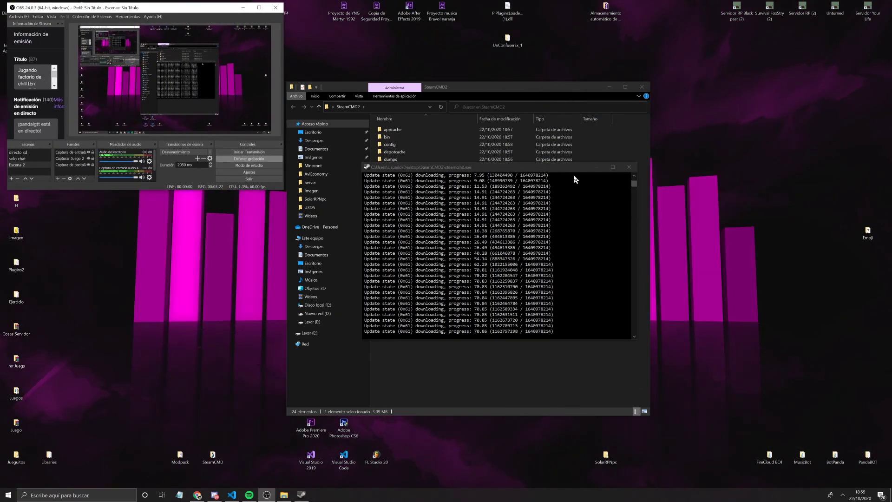
{"action": "left_click", "coordinate": [249, 494]}
{"action": "left_click", "coordinate": [584, 157]}
{"action": "double_click", "coordinate": [395, 206]}
{"action": "left_click", "coordinate": [619, 90]}
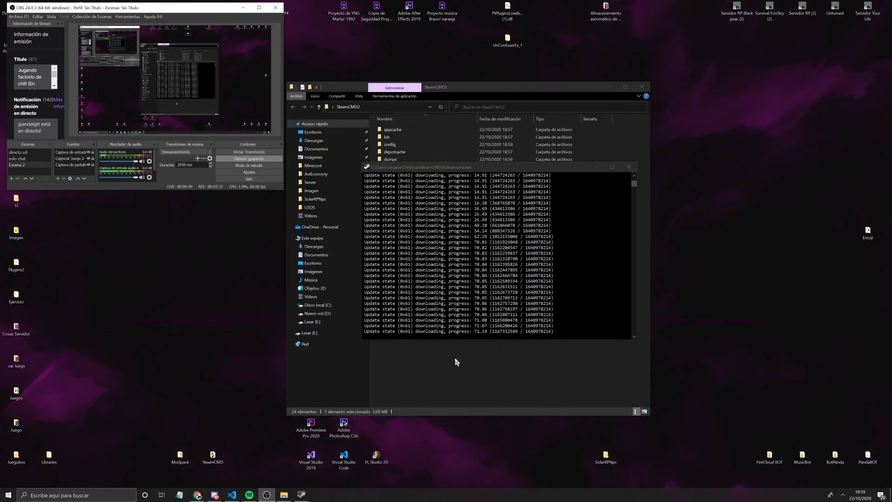
{"action": "left_click", "coordinate": [466, 332]}
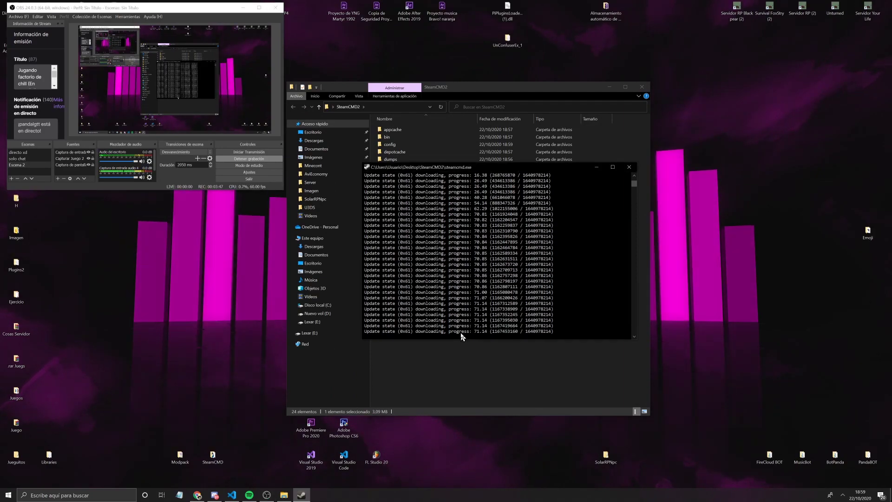
{"action": "left_click", "coordinate": [214, 494]}
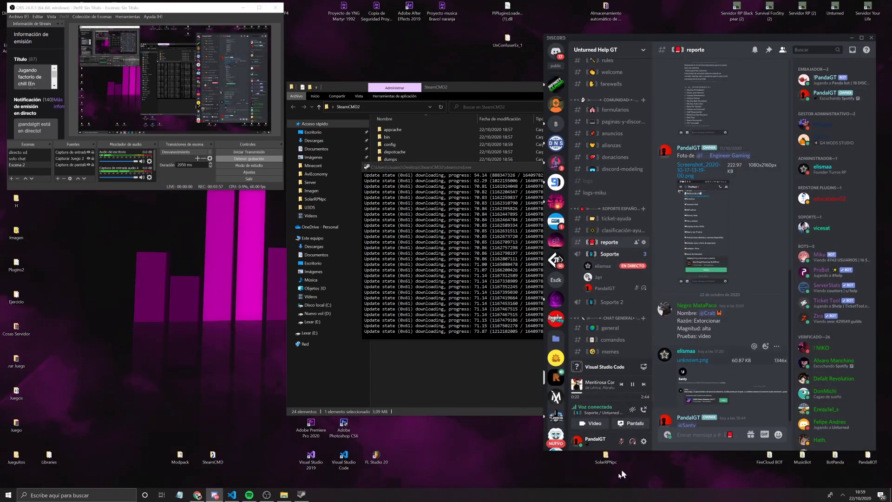
{"action": "left_click", "coordinate": [844, 38]}
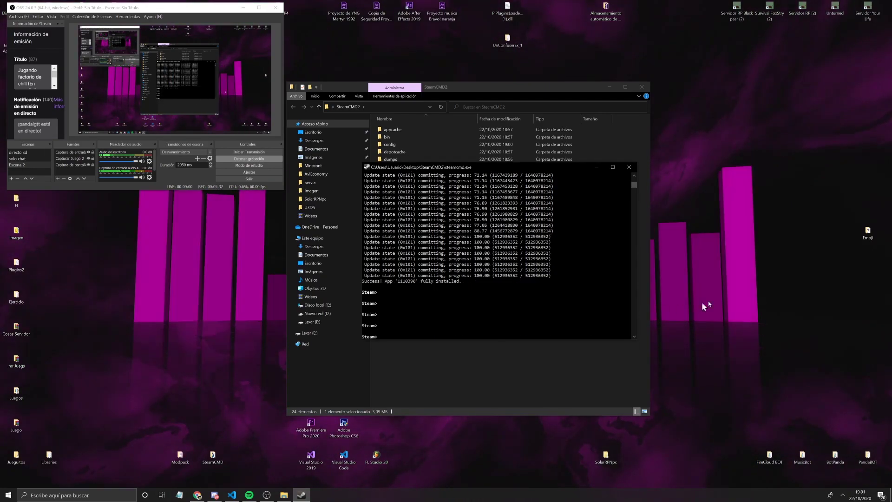
Exit the SteamCMD console with the quit command
{"action": "key", "text": "alt+Tab"}
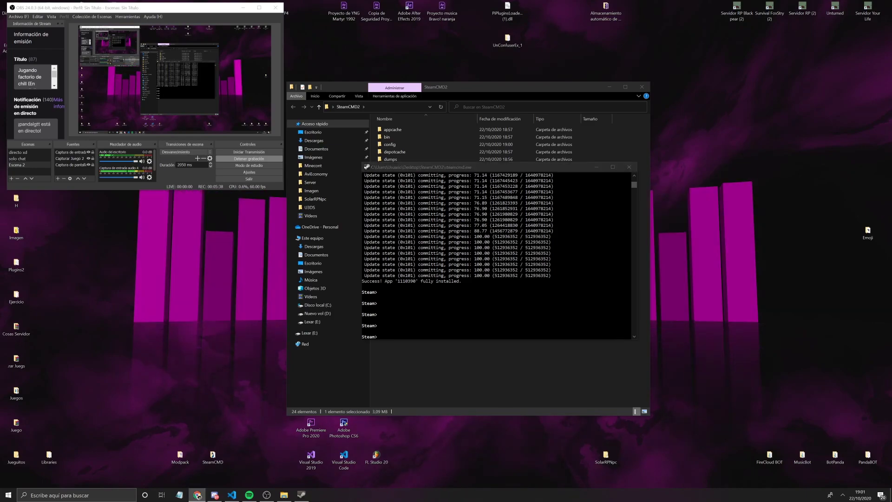
{"action": "left_click", "coordinate": [387, 338]}
{"action": "type", "text": "quit"}
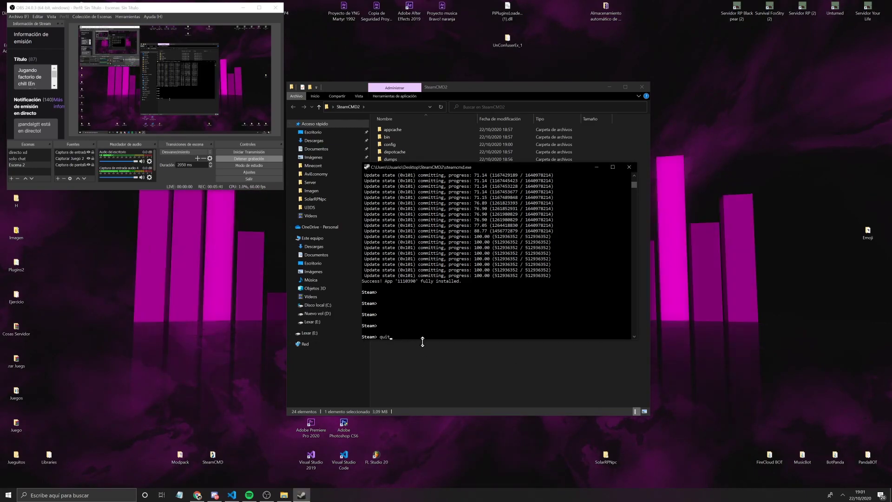
{"action": "key", "text": "Return"}
{"action": "scroll", "coordinate": [423, 342], "scroll_direction": "up", "scroll_amount": 1}
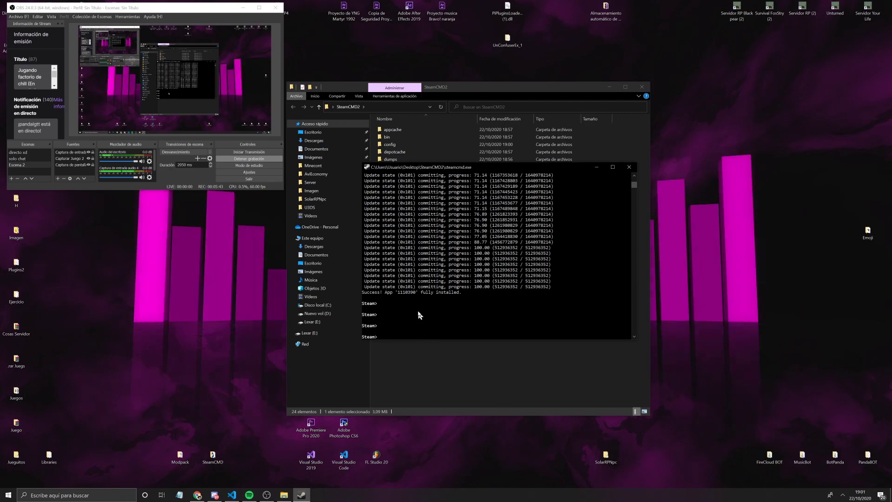
{"action": "key", "text": "Return"}
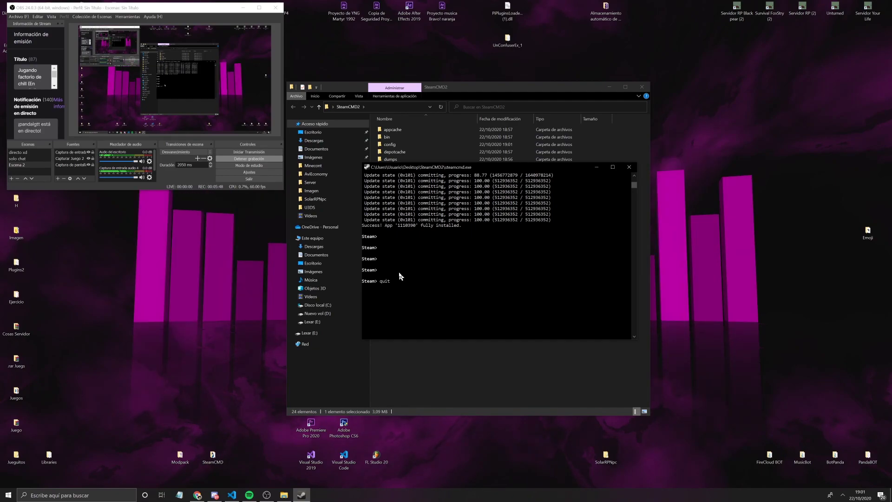
Open the U3DS folder inside steamapps\common of the SteamCMD2 folder
{"action": "left_click", "coordinate": [415, 326]}
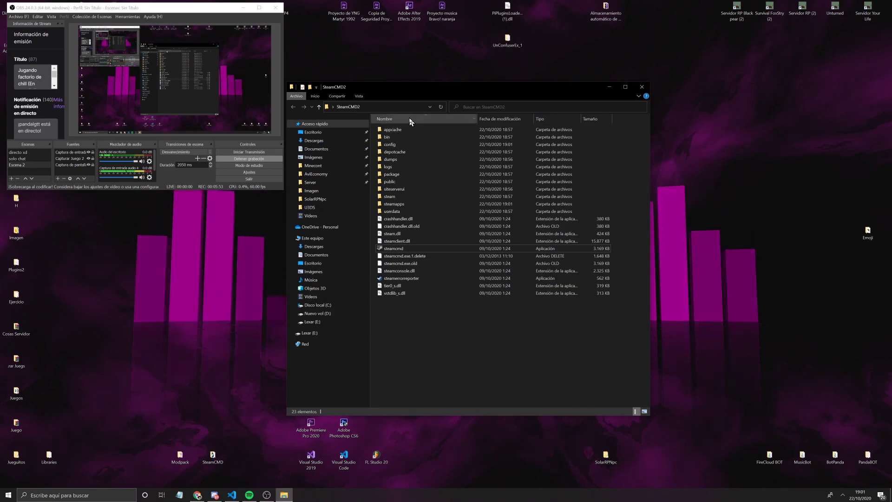
{"action": "double_click", "coordinate": [402, 204]}
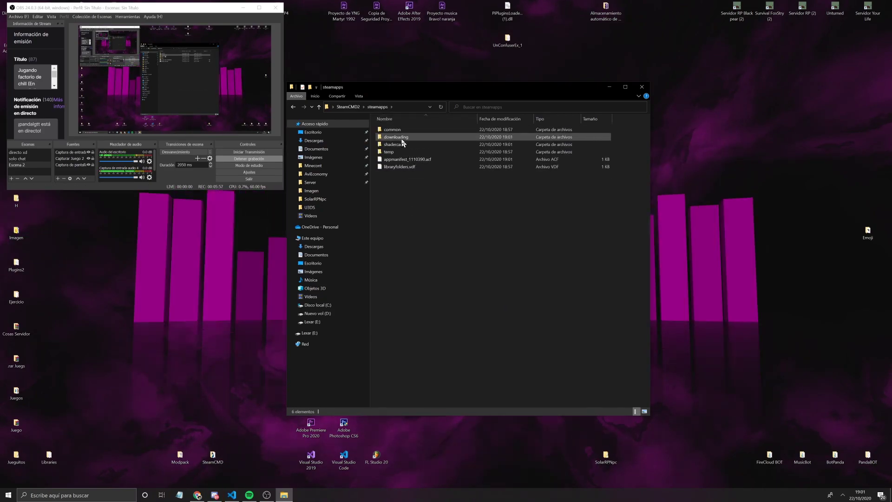
{"action": "left_click", "coordinate": [397, 131]}
{"action": "double_click", "coordinate": [397, 131]}
{"action": "double_click", "coordinate": [394, 129]}
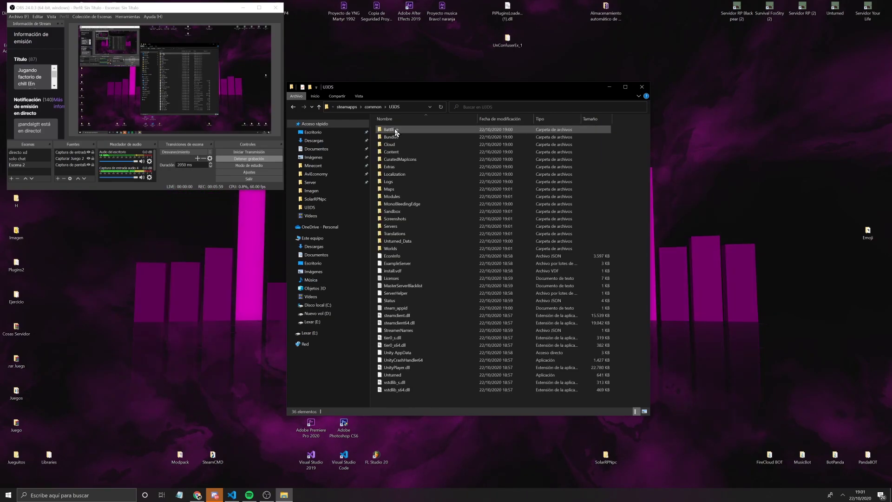
Try to create a batch file by adding a new text document named ServidorRP.bat in the U3DS folder
{"action": "right_click", "coordinate": [393, 395]}
{"action": "mouse_move", "coordinate": [412, 379]}
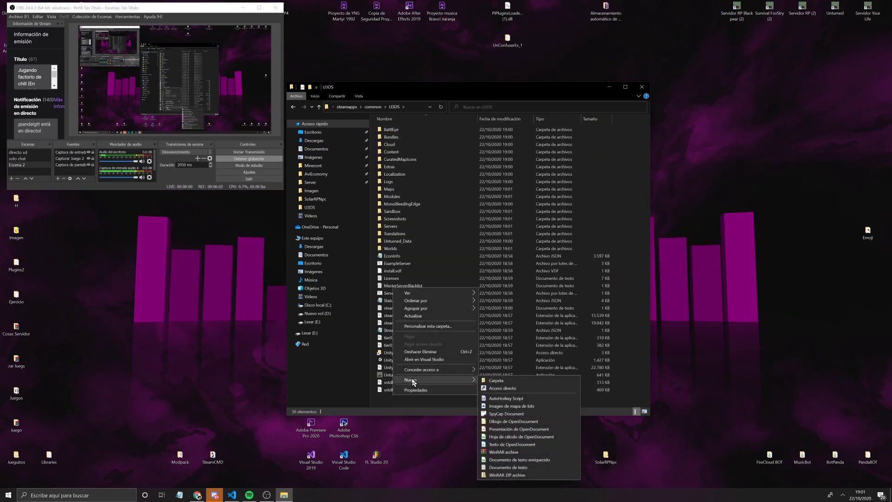
{"action": "left_click", "coordinate": [507, 467]}
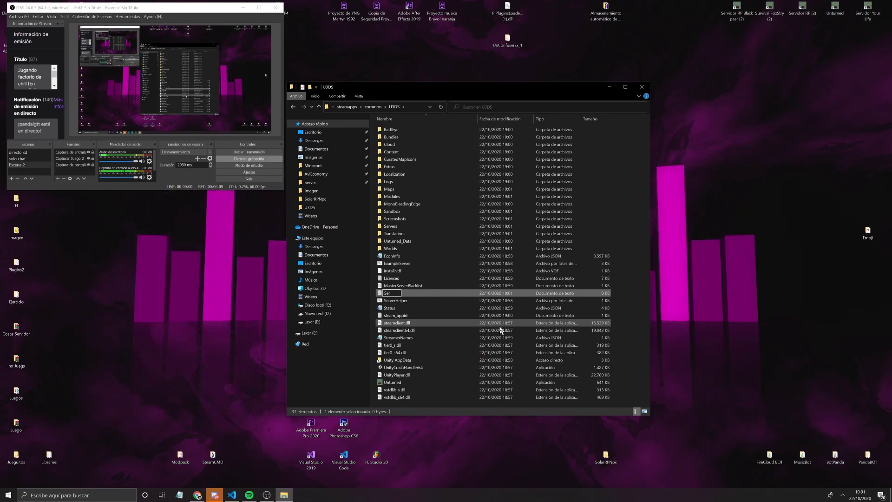
{"action": "type", "text": "ServidorR"}
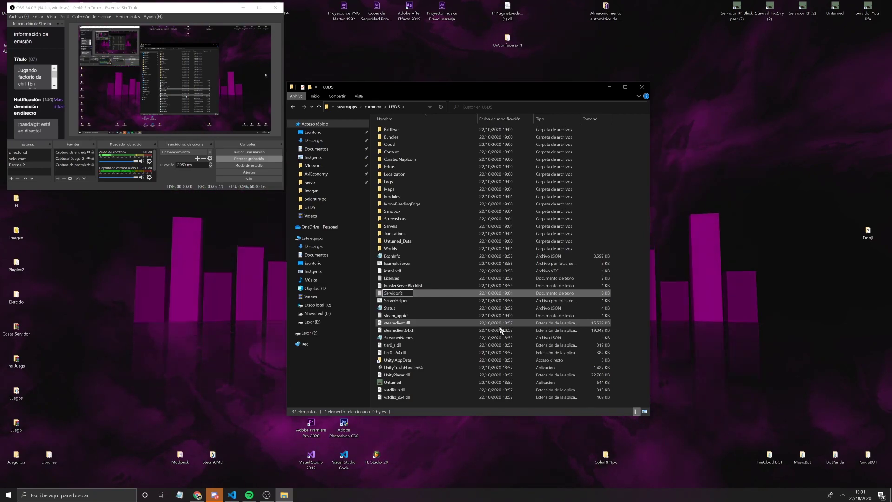
{"action": "type", "text": "P.bat"}
{"action": "key", "text": "Return"}
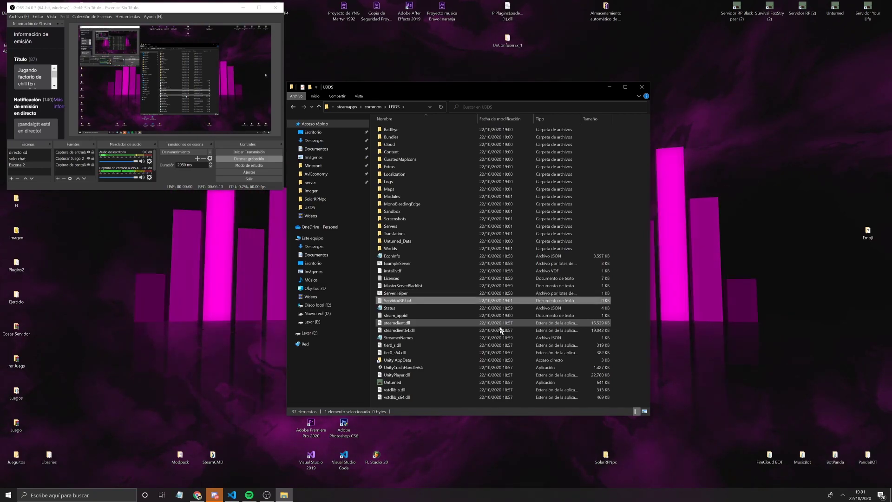
Check the file type of ServidorRP.bat in its properties and delete the file
{"action": "right_click", "coordinate": [384, 301]}
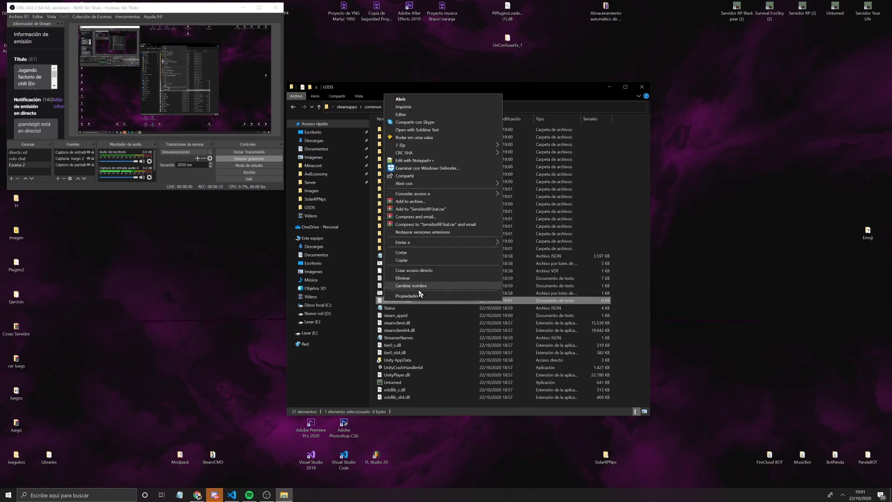
{"action": "left_click", "coordinate": [407, 296]}
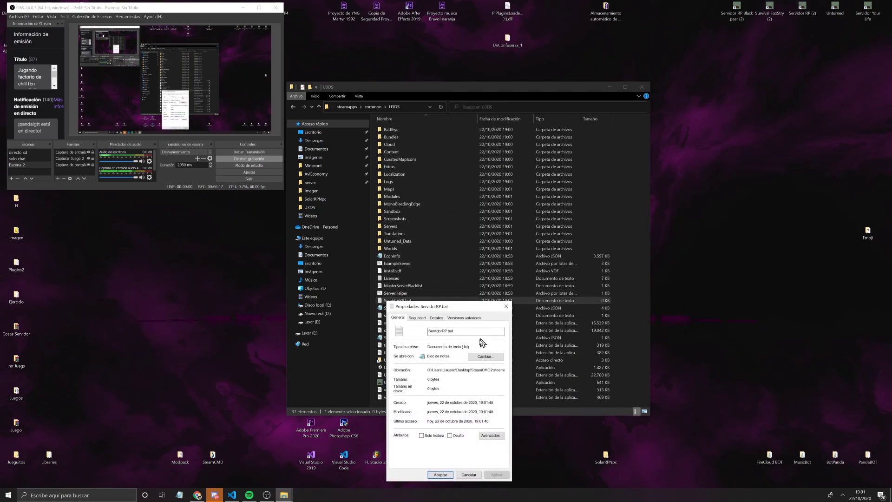
{"action": "left_click", "coordinate": [506, 306]}
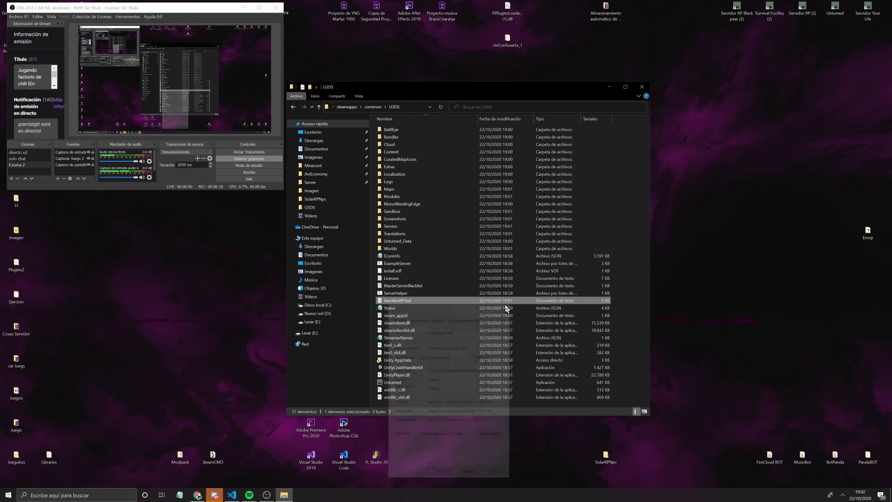
{"action": "right_click", "coordinate": [403, 299]}
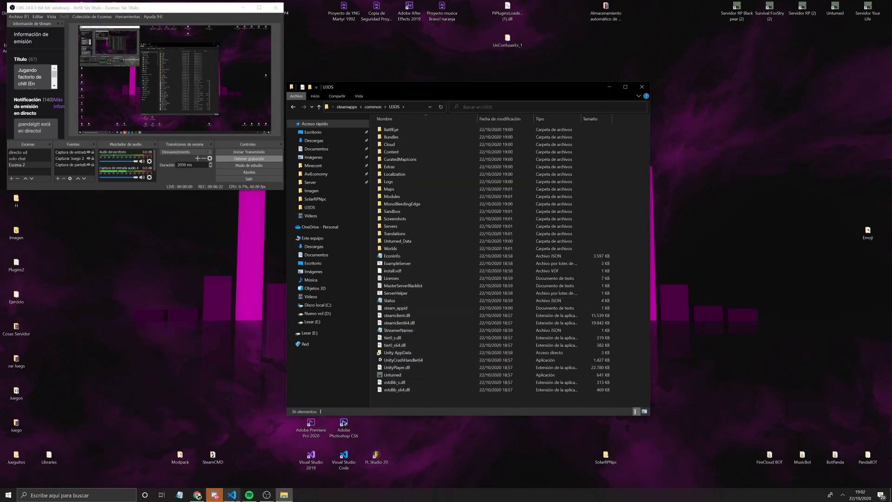
Switch to Visual Studio Code, copy Servidor.bat from the PANDABOT project into the U3DS folder, and minimise the editor
{"action": "left_click", "coordinate": [231, 494]}
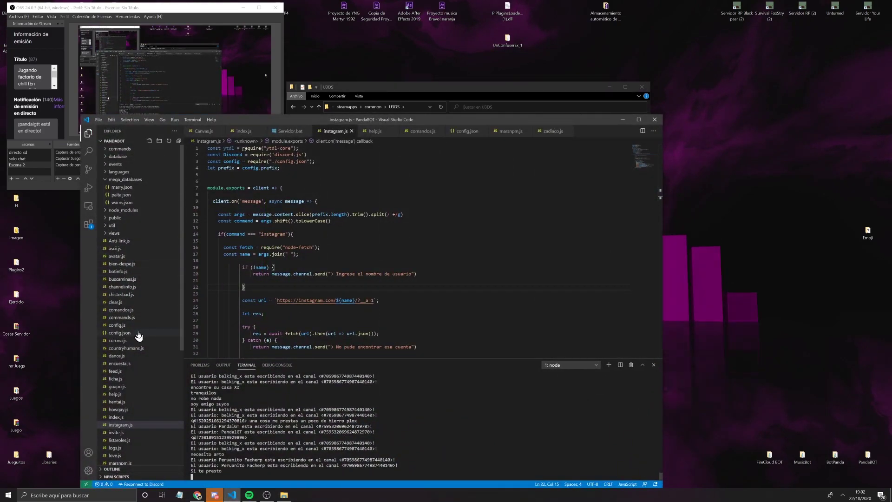
{"action": "scroll", "coordinate": [142, 331], "scroll_direction": "down", "scroll_amount": 5}
{"action": "left_click_drag", "start_coordinate": [412, 121], "coordinate": [746, 135]}
{"action": "left_click", "coordinate": [448, 424]}
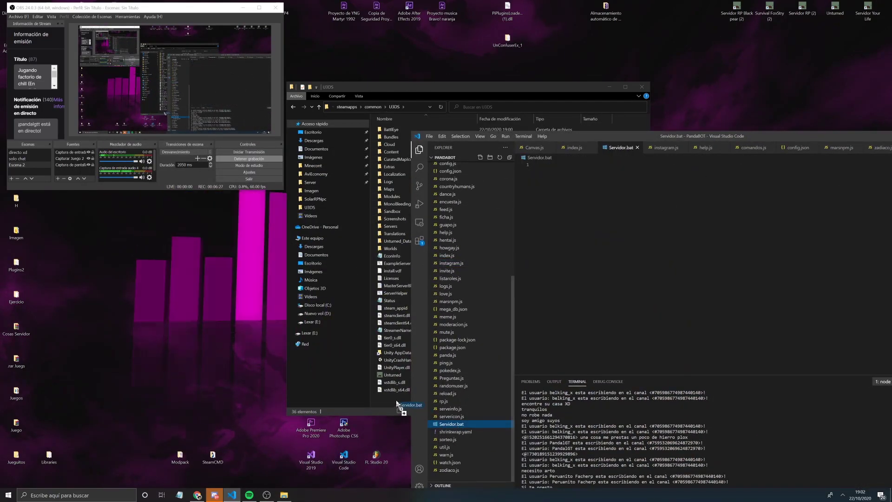
{"action": "left_click", "coordinate": [398, 407]}
{"action": "key", "text": "ctrl+v"}
{"action": "left_click_drag", "start_coordinate": [741, 136], "coordinate": [426, 161]}
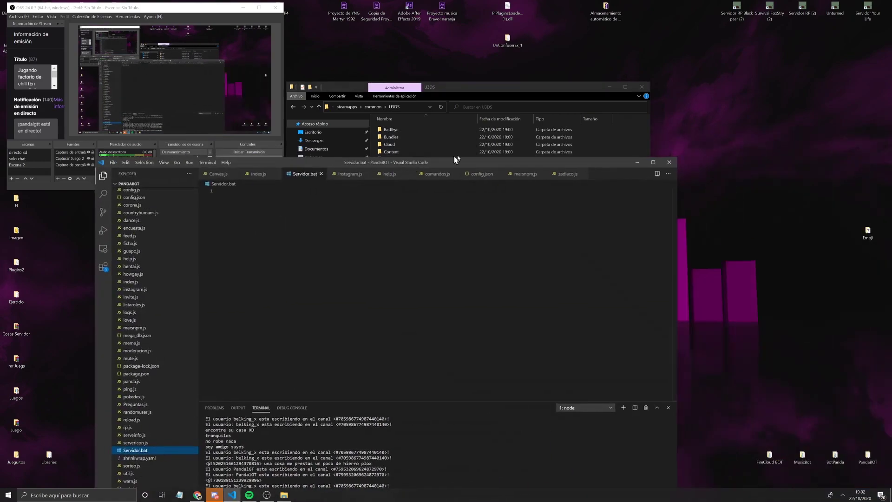
{"action": "left_click", "coordinate": [628, 161]}
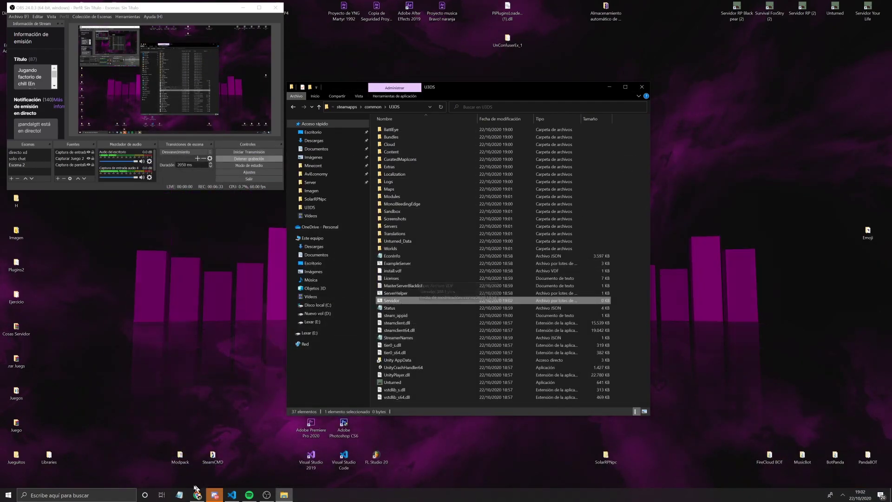
{"action": "left_click", "coordinate": [219, 495]}
{"action": "left_click", "coordinate": [232, 495]}
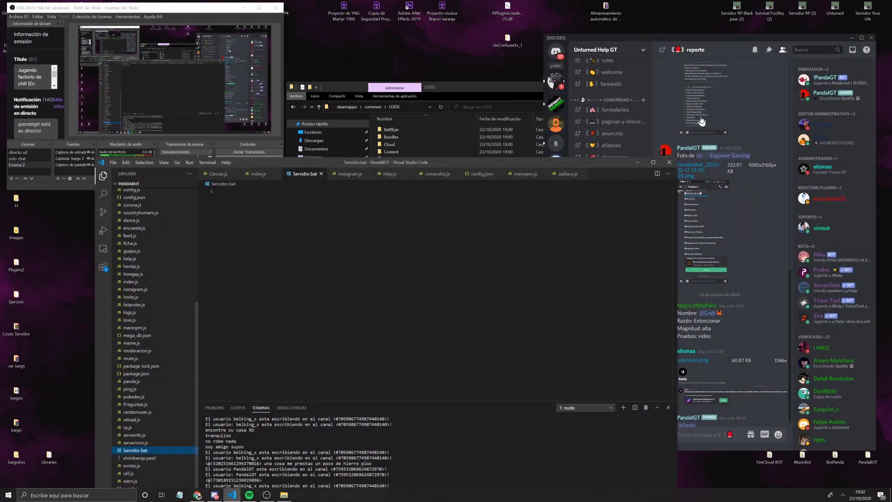
{"action": "left_click", "coordinate": [637, 162]}
{"action": "left_click", "coordinate": [851, 38]}
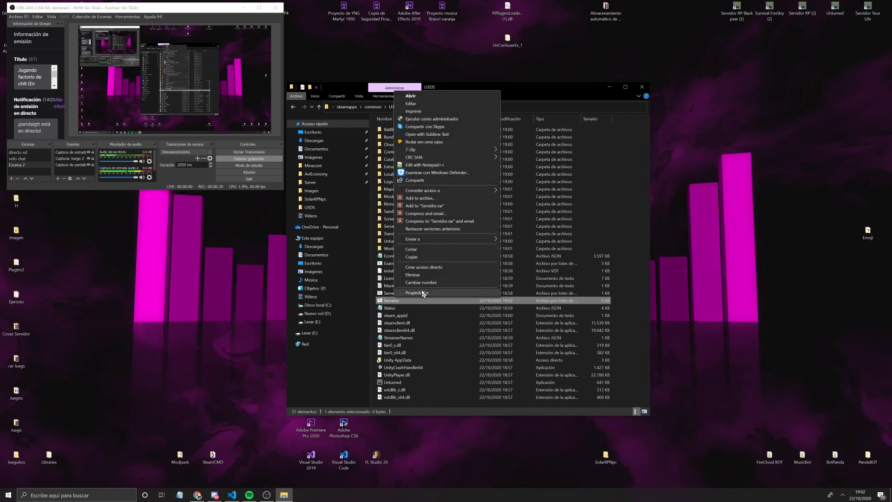
Edit the Servidor batch file in Notepad and paste the line start "" "%~dp0ServerHelper.bat" +InternetServer/MyServer
{"action": "left_click", "coordinate": [417, 108]}
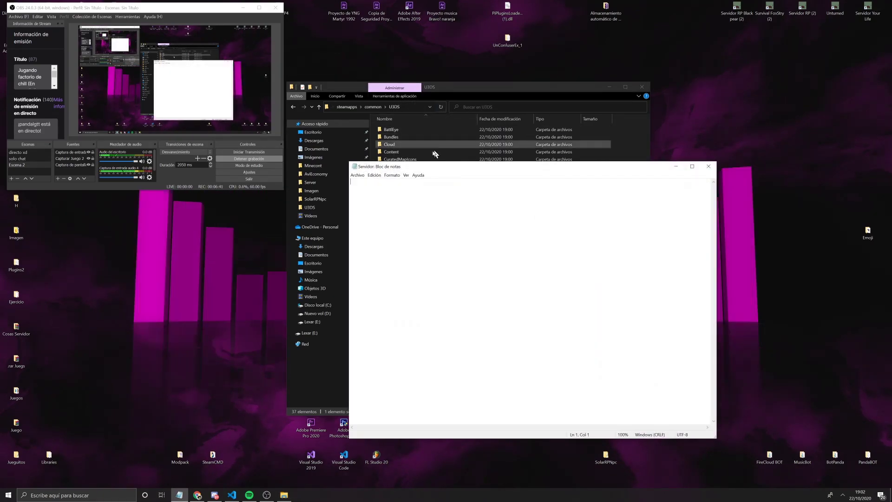
{"action": "left_click_drag", "start_coordinate": [418, 166], "coordinate": [422, 127]}
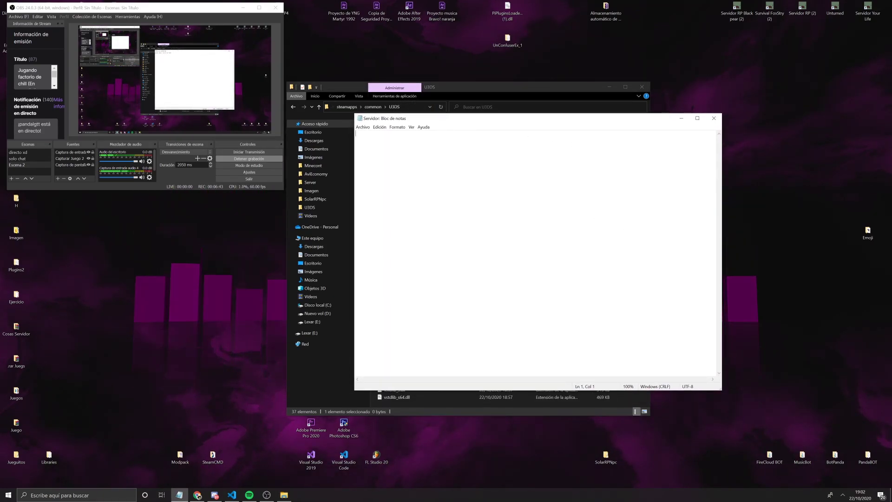
{"action": "key", "text": "alt+Tab"}
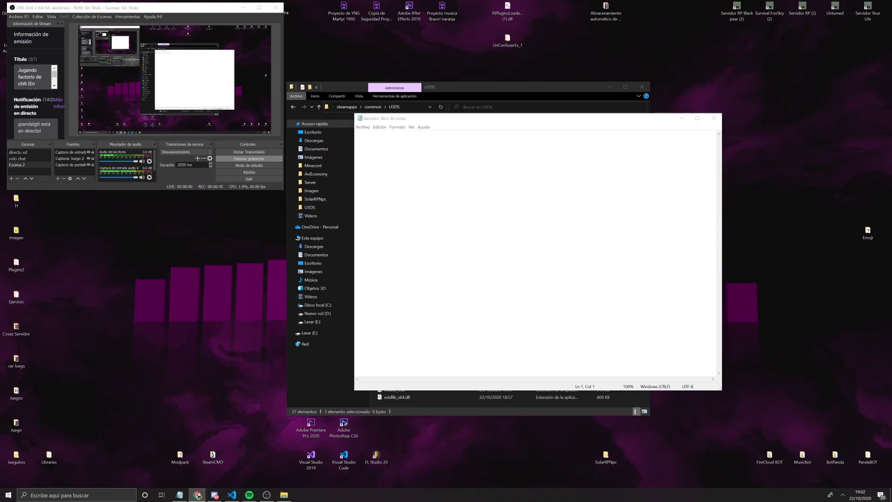
{"action": "key", "text": "alt+Tab"}
{"action": "type", "text": "start \"\" \"%~dp0ServerHelper.bat\" +InternetServer/MyServer"}
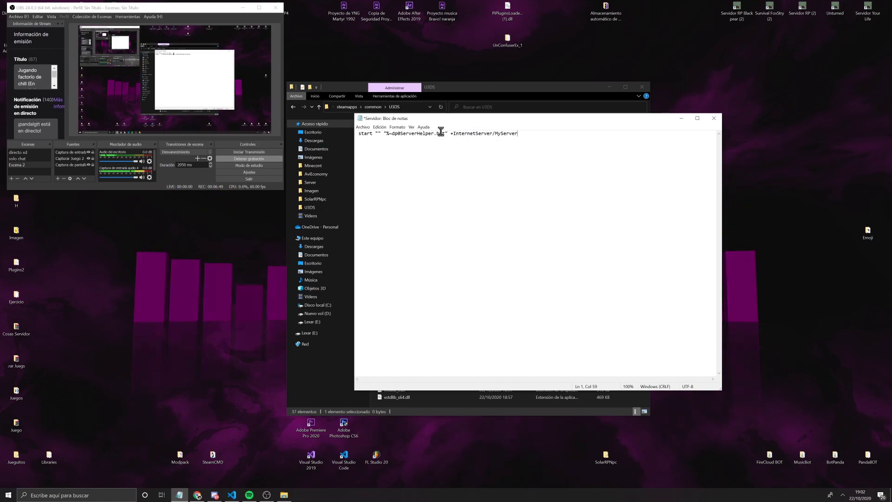
Try a second start line with +LanServer/MyServer below the first one, and remove it again
{"action": "key", "text": "alt+Tab"}
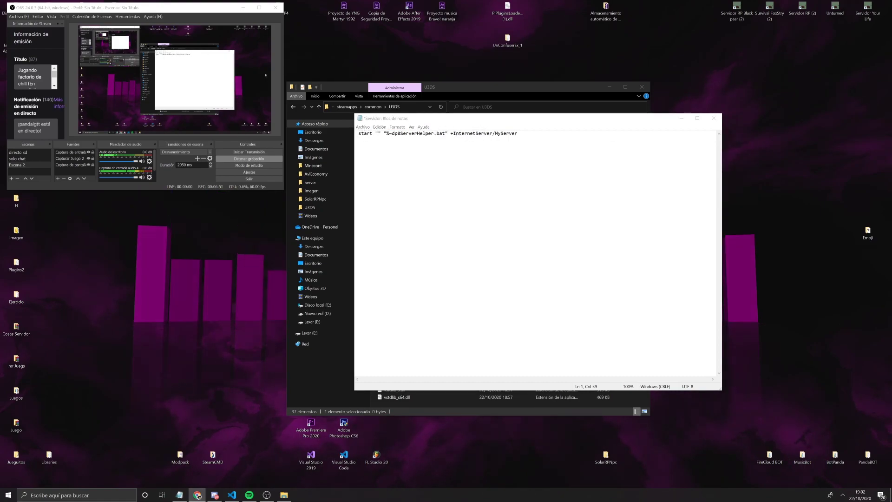
{"action": "left_click", "coordinate": [531, 136]}
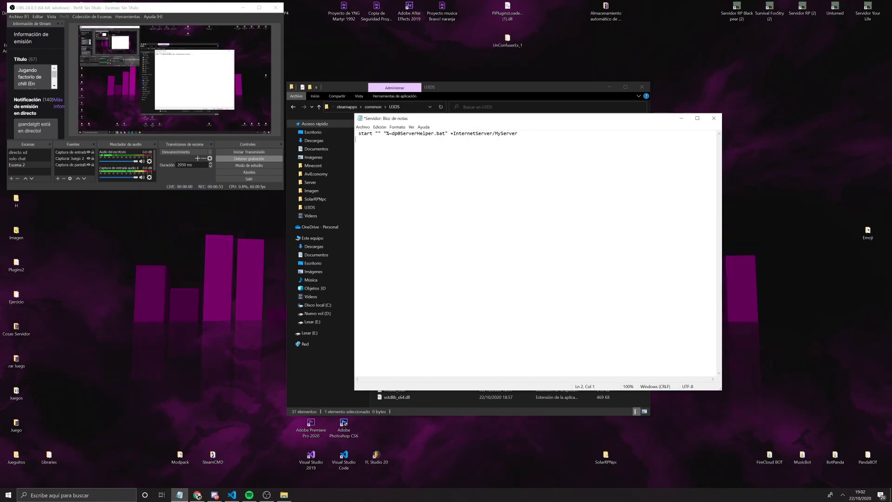
{"action": "type", "text": "start \"\" \"%~dp0ServerHelper.bat\" +LanServer/MyServer"}
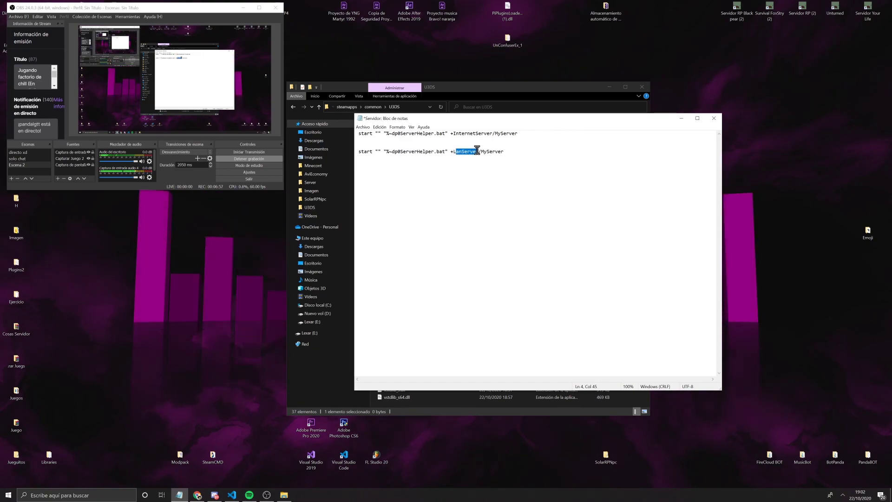
{"action": "left_click_drag", "start_coordinate": [510, 150], "coordinate": [372, 144]}
{"action": "key", "text": "BackSpace"}
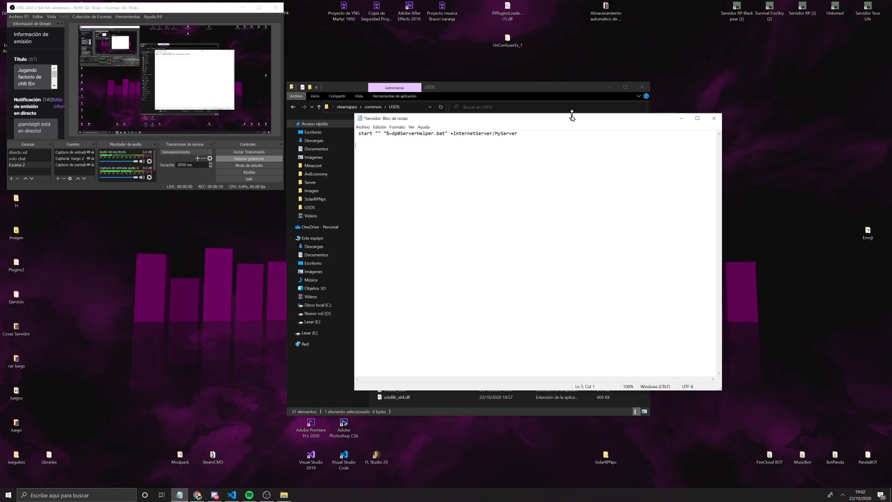
Replace MyServer with ServidorRP100 in the start line, then save and close the batch file
{"action": "key", "text": "BackSpace"}
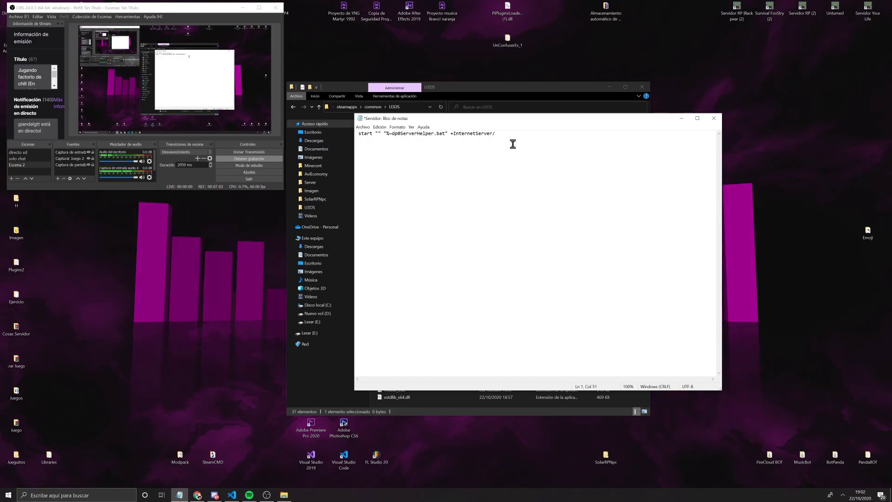
{"action": "type", "text": "ServidoR"}
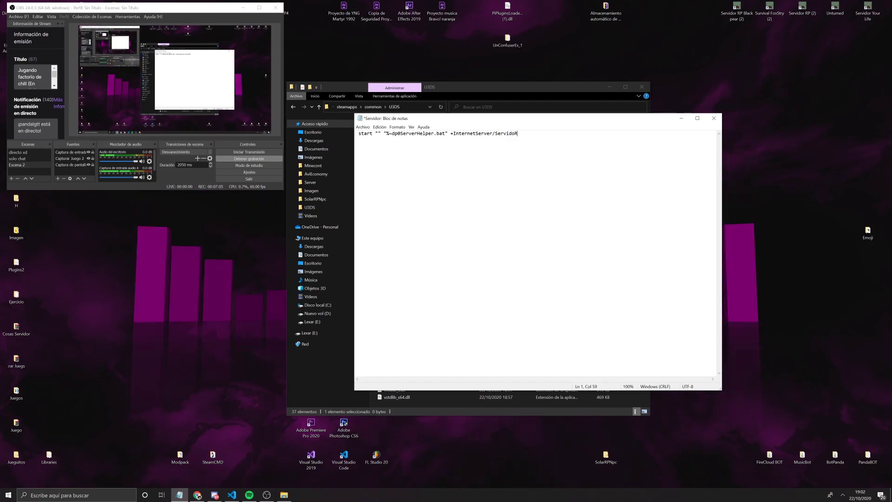
{"action": "type", "text": "RP100"}
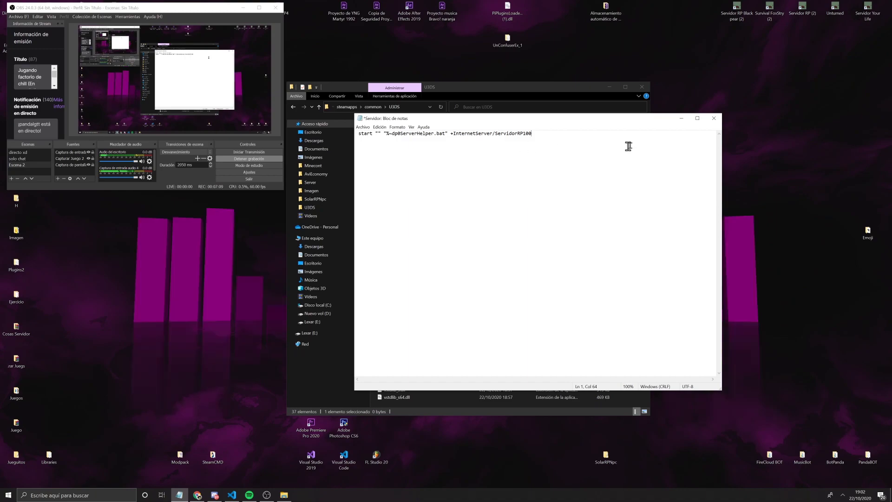
{"action": "left_click", "coordinate": [358, 134]}
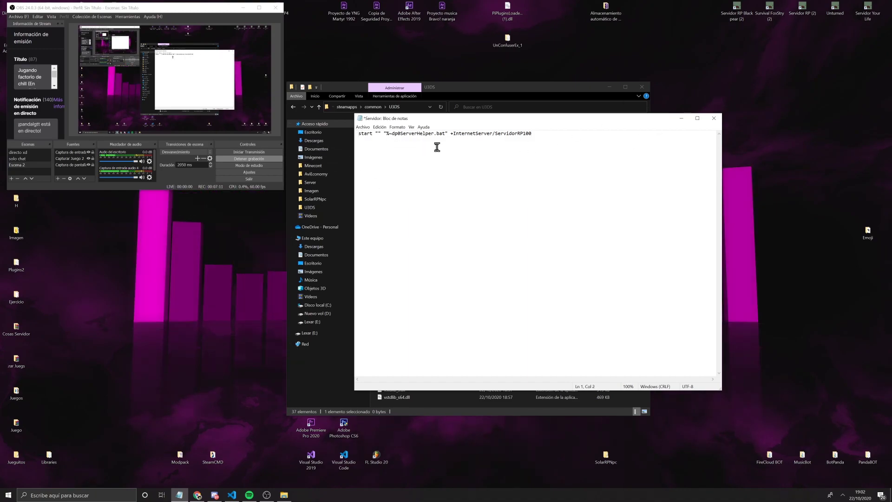
{"action": "left_click", "coordinate": [719, 122]}
{"action": "left_click", "coordinate": [423, 252]}
Run the Servidor batch file and move the folder window clear of the server console
{"action": "double_click", "coordinate": [397, 300]}
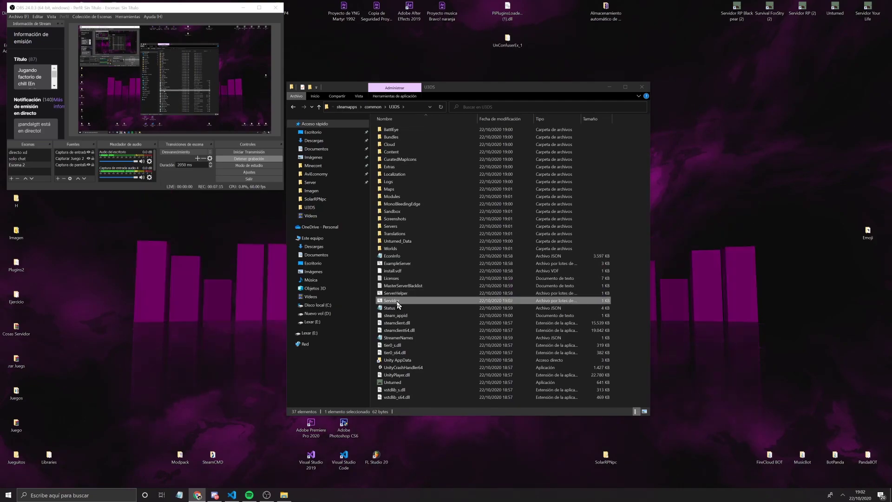
{"action": "left_click_drag", "start_coordinate": [85, 31], "coordinate": [521, 210]}
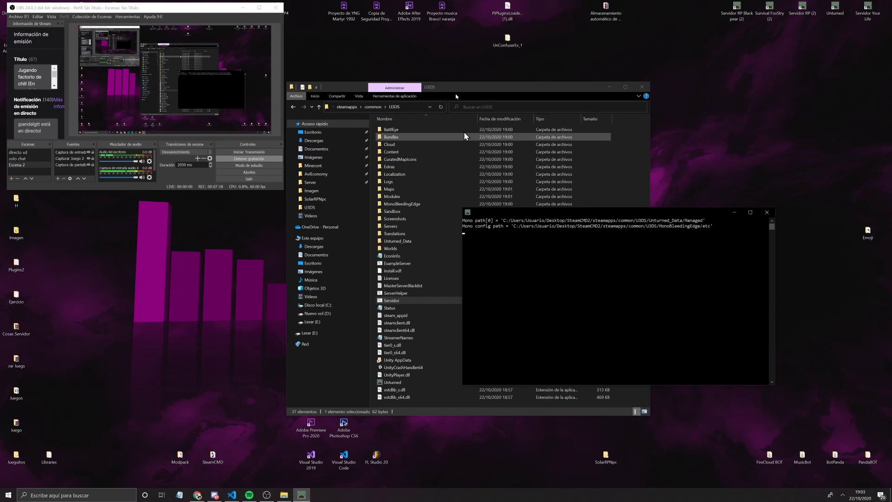
{"action": "left_click_drag", "start_coordinate": [463, 88], "coordinate": [252, 73]}
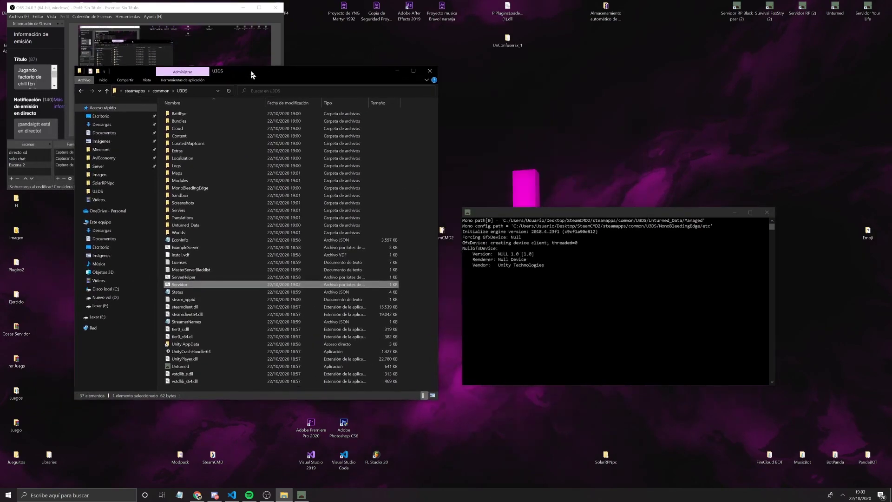
Open the Servers folder in U3DS and place the server console directly beside the folder window
{"action": "left_click_drag", "start_coordinate": [506, 216], "coordinate": [499, 137]}
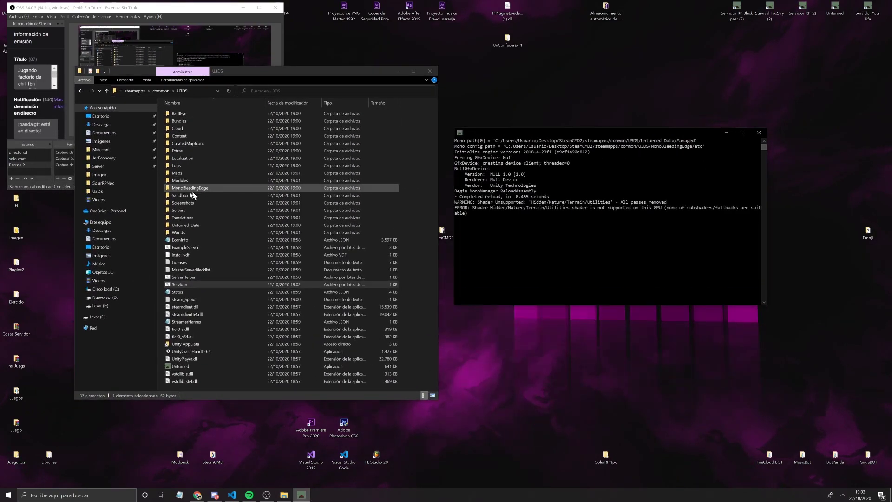
{"action": "double_click", "coordinate": [186, 210]}
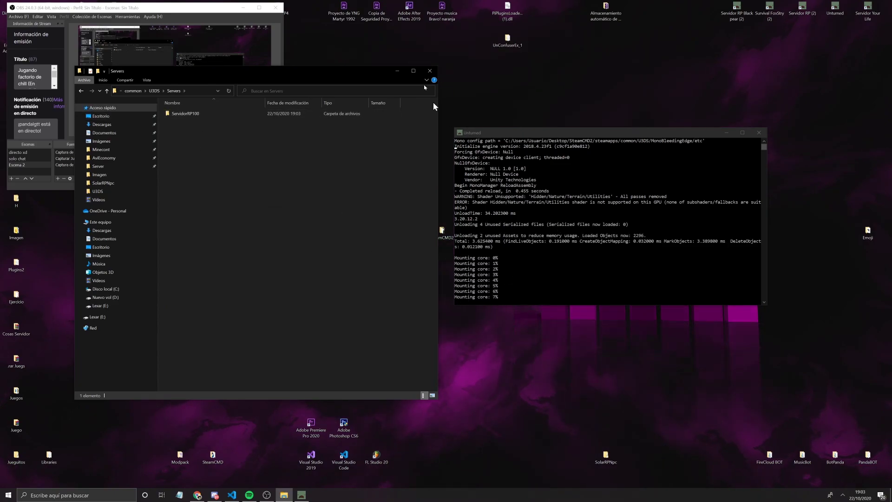
{"action": "left_click_drag", "start_coordinate": [484, 139], "coordinate": [466, 93]}
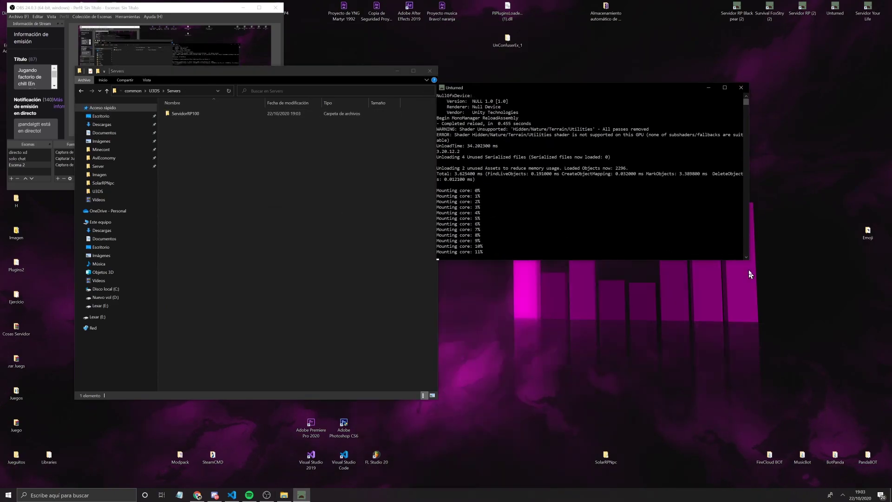
Enlarge the server console, open a second folder window on the other monitor, and place the console clear of the Servers folder
{"action": "left_click_drag", "start_coordinate": [748, 258], "coordinate": [759, 387]}
{"action": "left_click", "coordinate": [283, 495]}
{"action": "left_click", "coordinate": [284, 495]}
{"action": "left_click", "coordinate": [284, 497]}
{"action": "right_click", "coordinate": [285, 496]}
{"action": "left_click", "coordinate": [275, 457]}
{"action": "left_click_drag", "start_coordinate": [253, 78], "coordinate": [891, 149]}
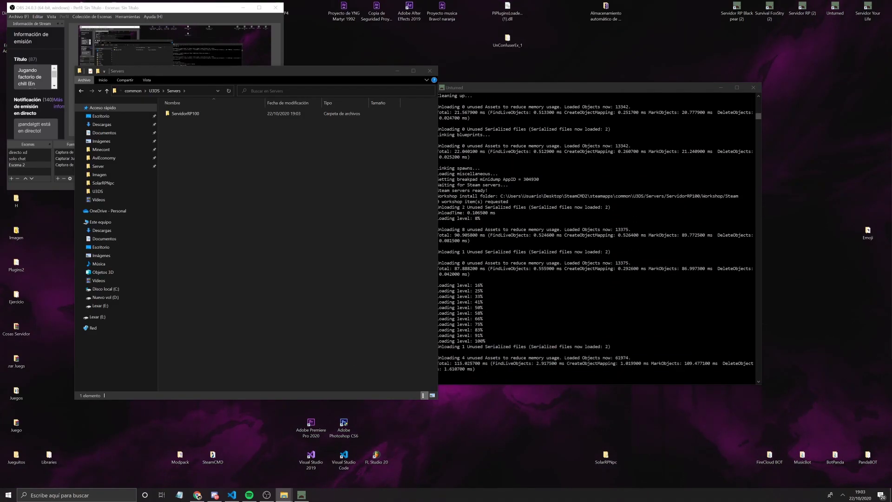
{"action": "left_click_drag", "start_coordinate": [521, 86], "coordinate": [537, 77]}
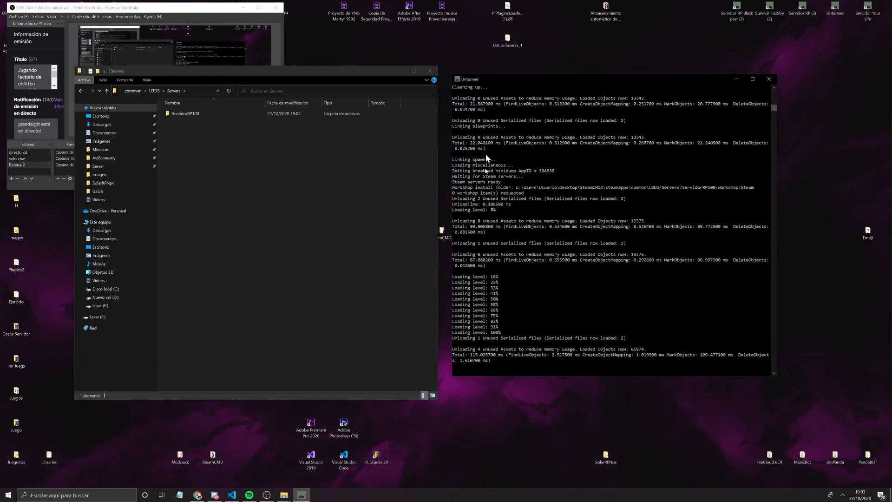
Open the Commands file in ServidorRP100's Server folder and place its window over the folder window
{"action": "left_click", "coordinate": [298, 209]}
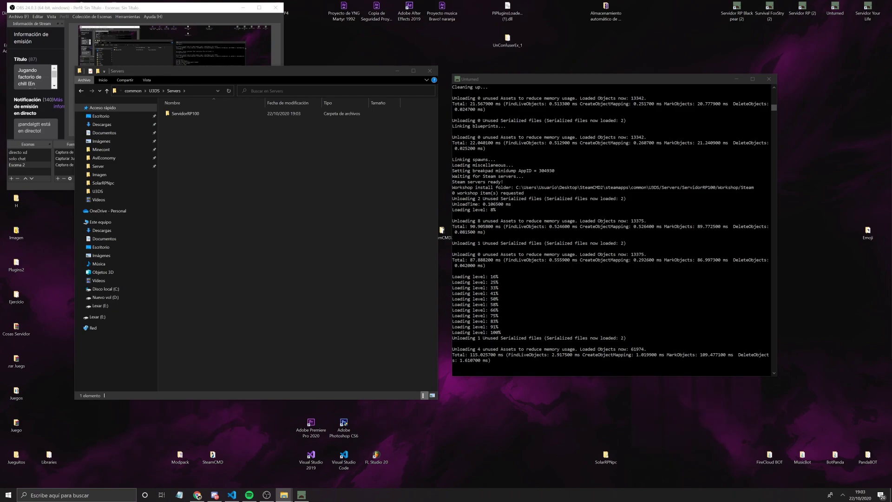
{"action": "double_click", "coordinate": [184, 113]}
{"action": "left_click", "coordinate": [189, 130]}
{"action": "double_click", "coordinate": [190, 129]}
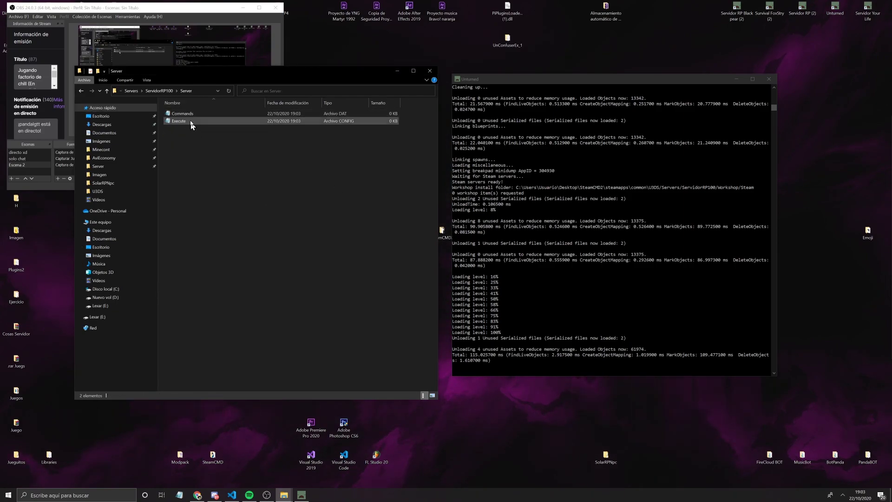
{"action": "left_click", "coordinate": [188, 116]}
{"action": "double_click", "coordinate": [188, 116]}
{"action": "left_click_drag", "start_coordinate": [457, 116], "coordinate": [216, 77]}
Copy all the settings from the other server's Commands file and paste them into ServidorRP100's empty Commands file
{"action": "left_click", "coordinate": [782, 82]}
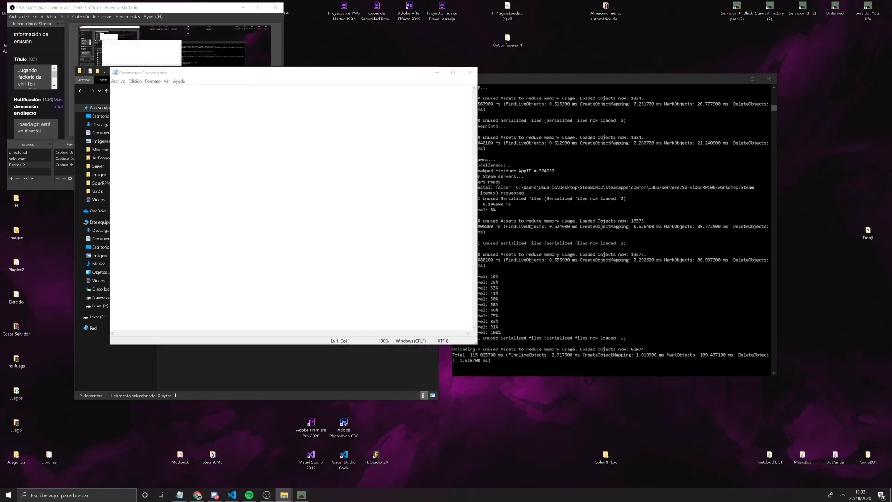
{"action": "key", "text": "Return"}
{"action": "left_click_drag", "start_coordinate": [476, 122], "coordinate": [632, 140]}
{"action": "key", "text": "ctrl+a"}
{"action": "key", "text": "ctrl+c"}
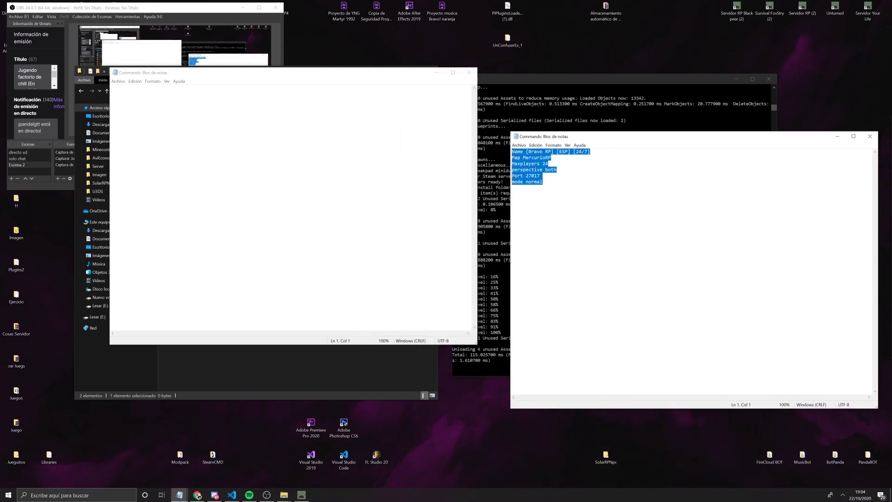
{"action": "left_click", "coordinate": [839, 137]}
{"action": "left_click", "coordinate": [223, 114]}
{"action": "key", "text": "ctrl+v"}
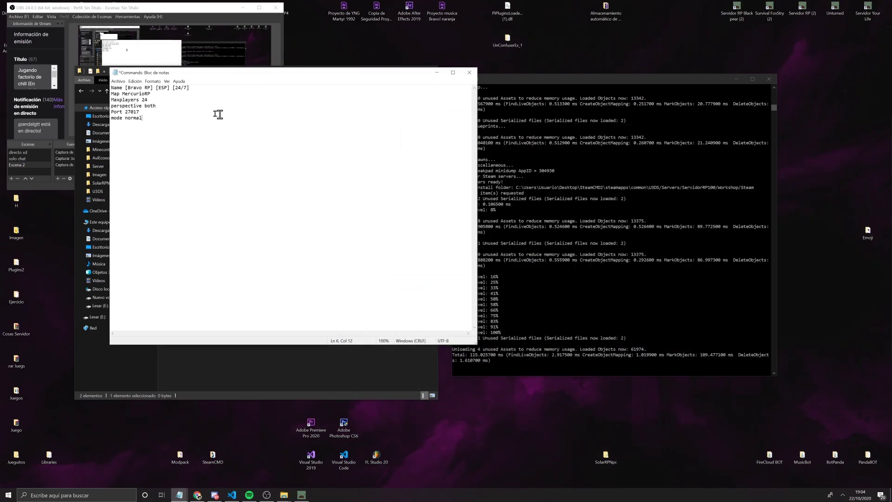
Set the name to [RP 100] [ESP] [24/7], the map to Pei and the port to 27015, saving and closing the Commands file
{"action": "left_click", "coordinate": [197, 88]}
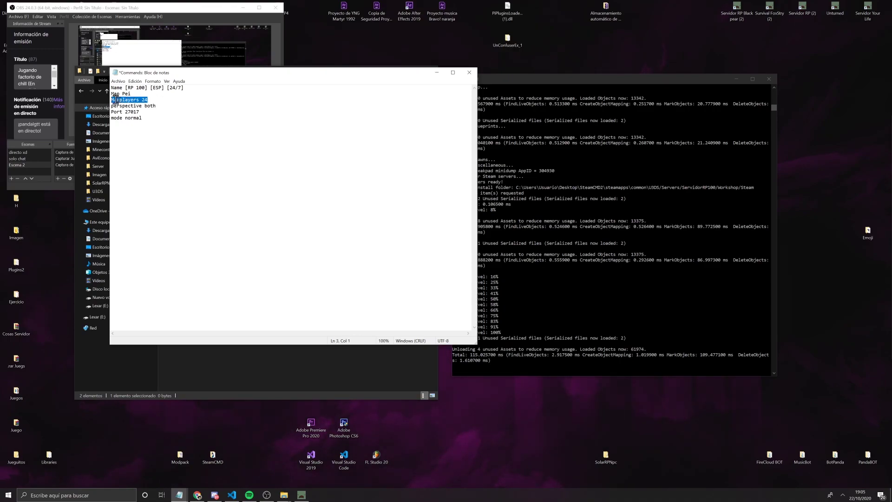
{"action": "left_click_drag", "start_coordinate": [156, 105], "coordinate": [146, 106]}
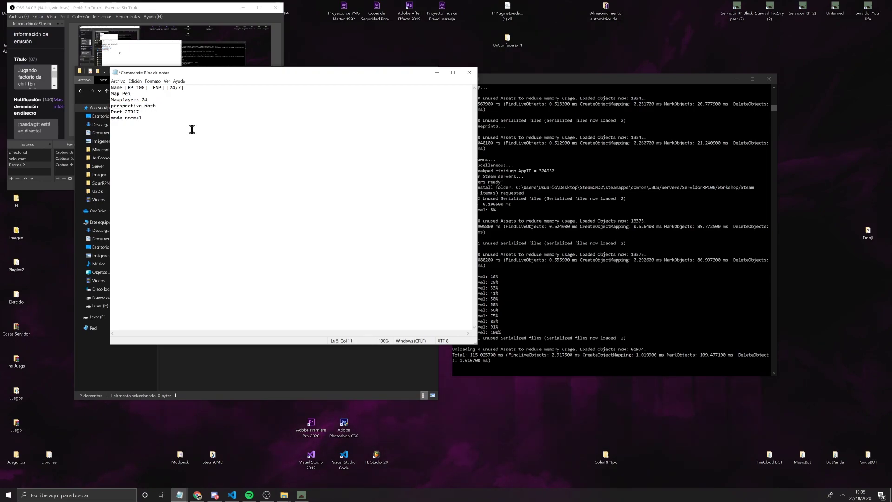
{"action": "key", "text": "ctrl+a"}
{"action": "left_click", "coordinate": [160, 112]}
{"action": "left_click", "coordinate": [469, 72]}
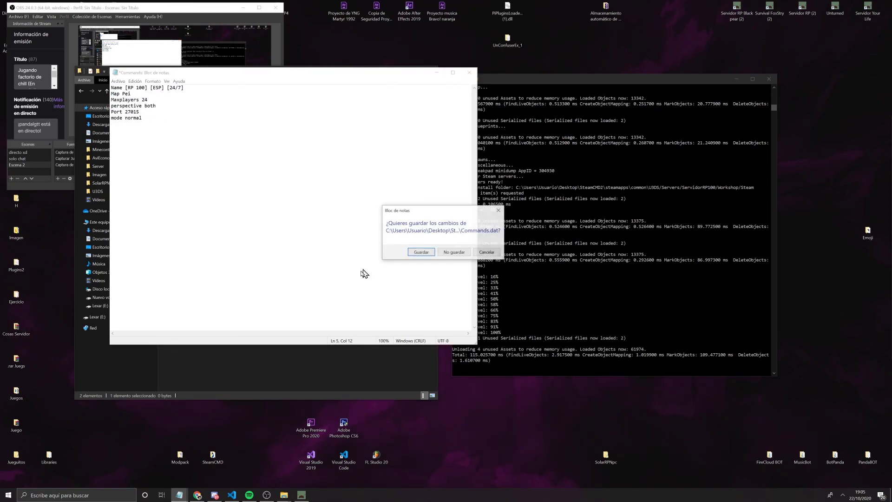
{"action": "left_click", "coordinate": [421, 251]}
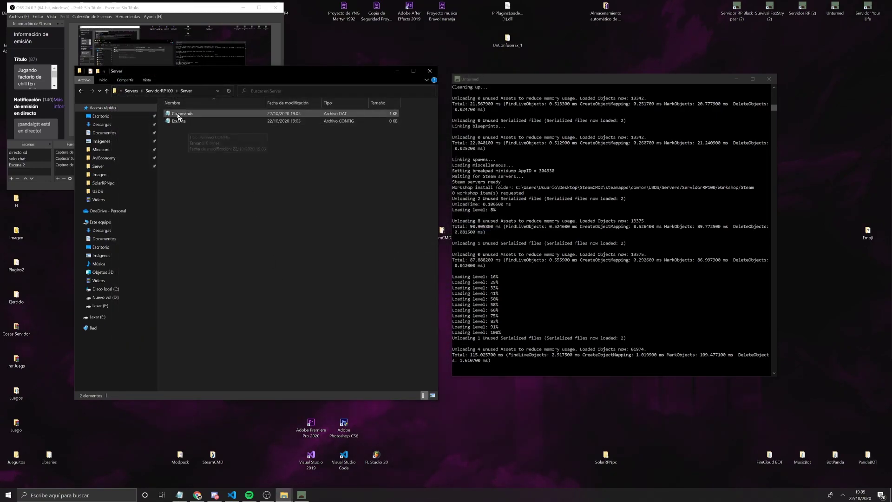
{"action": "left_click", "coordinate": [159, 91]}
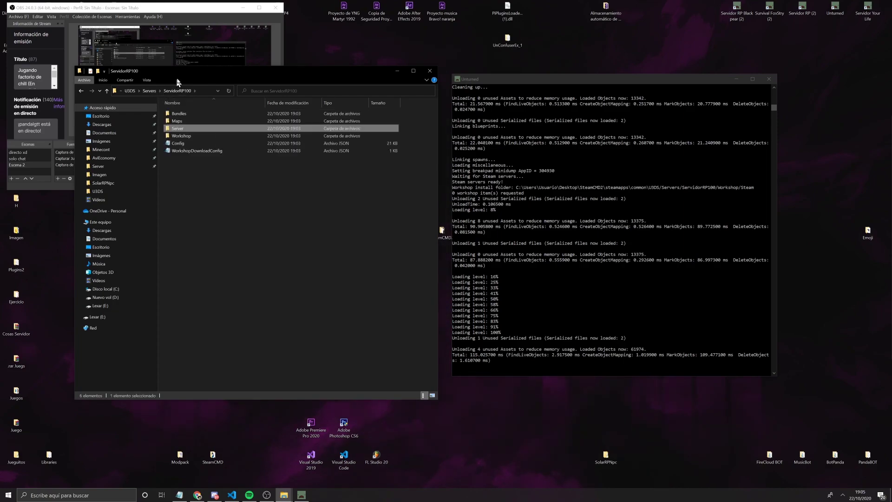
{"action": "double_click", "coordinate": [185, 136]}
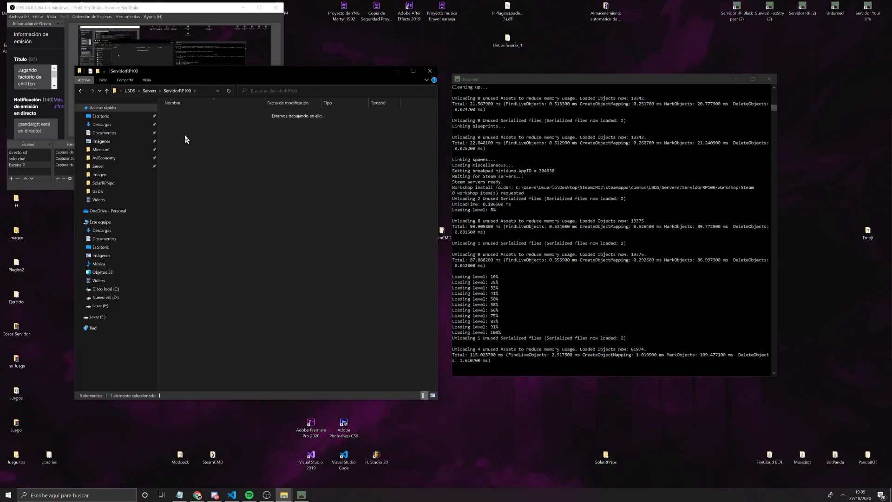
{"action": "double_click", "coordinate": [183, 121]}
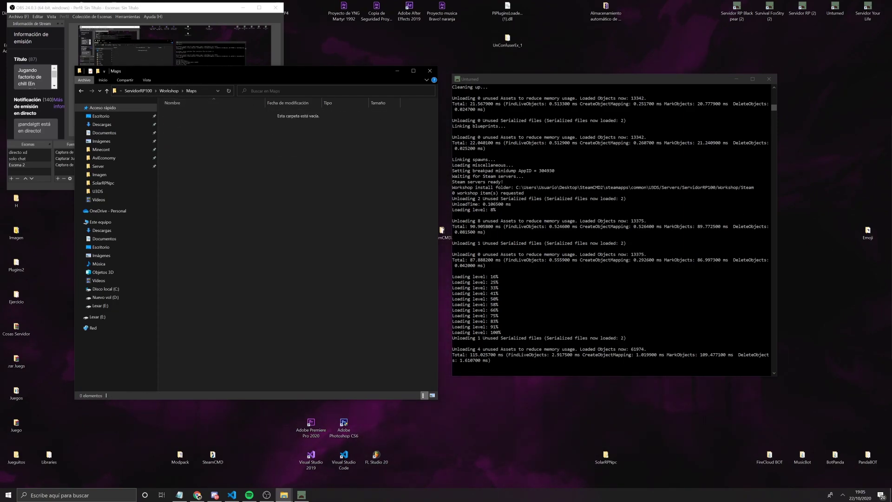
{"action": "left_click", "coordinate": [169, 91]}
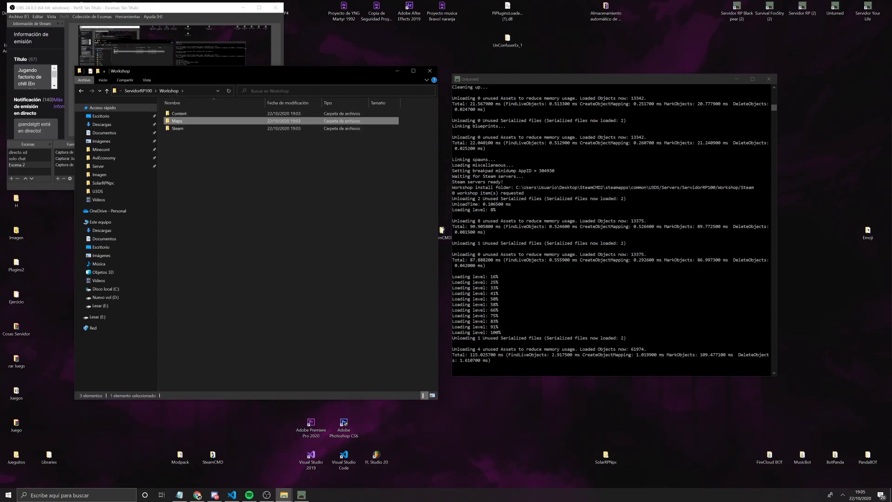
{"action": "left_click", "coordinate": [442, 291]}
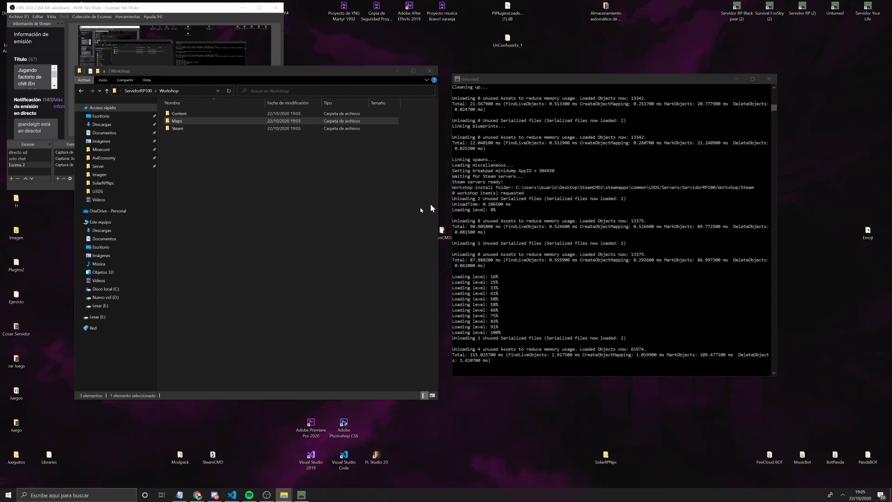
{"action": "left_click", "coordinate": [144, 93]}
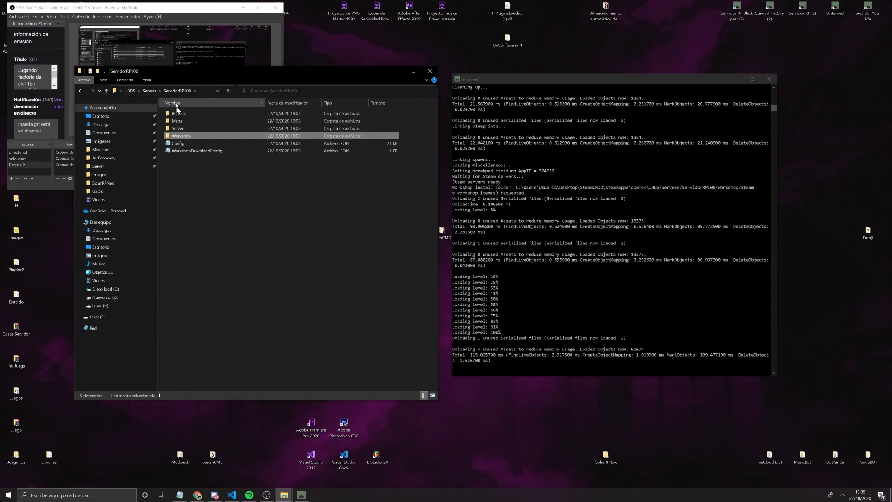
{"action": "double_click", "coordinate": [176, 139]}
{"action": "double_click", "coordinate": [177, 121]}
{"action": "right_click", "coordinate": [199, 139]}
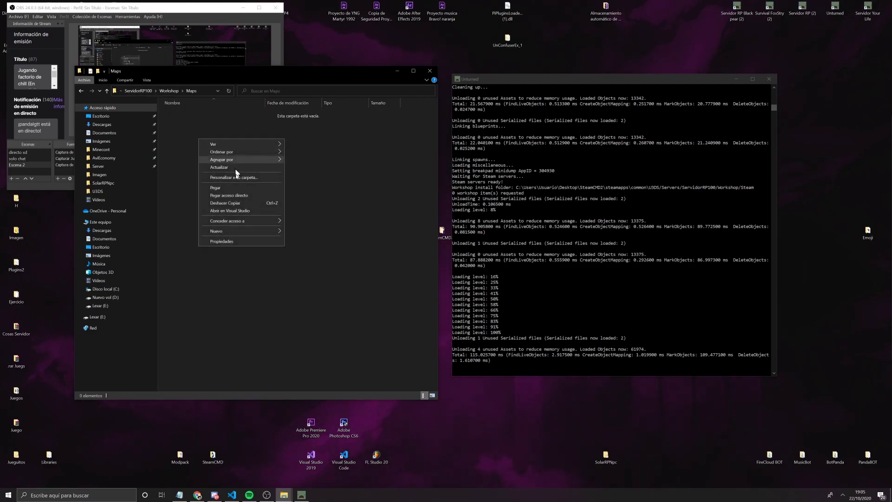
{"action": "left_click", "coordinate": [215, 176]}
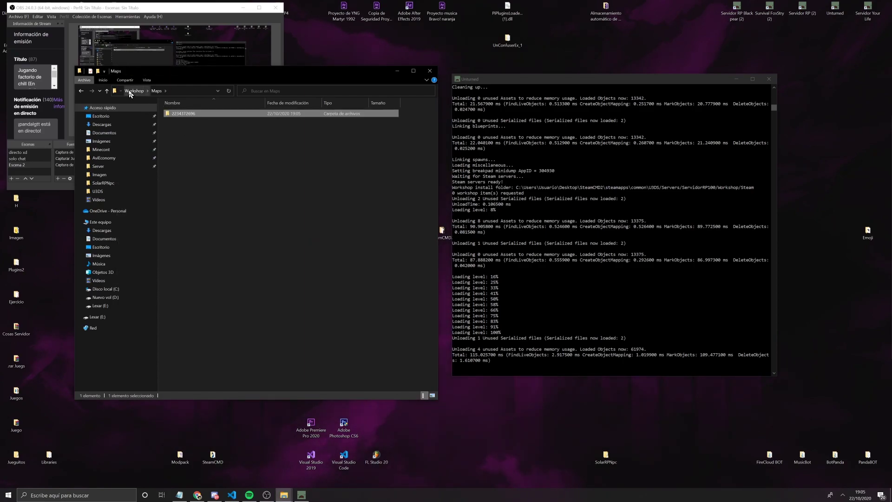
Paste the same copied map folder into the Content folder of ServidorRP100's Workshop folder
{"action": "left_click", "coordinate": [127, 91]}
{"action": "double_click", "coordinate": [176, 114]}
{"action": "right_click", "coordinate": [222, 170]}
{"action": "left_click", "coordinate": [250, 218]}
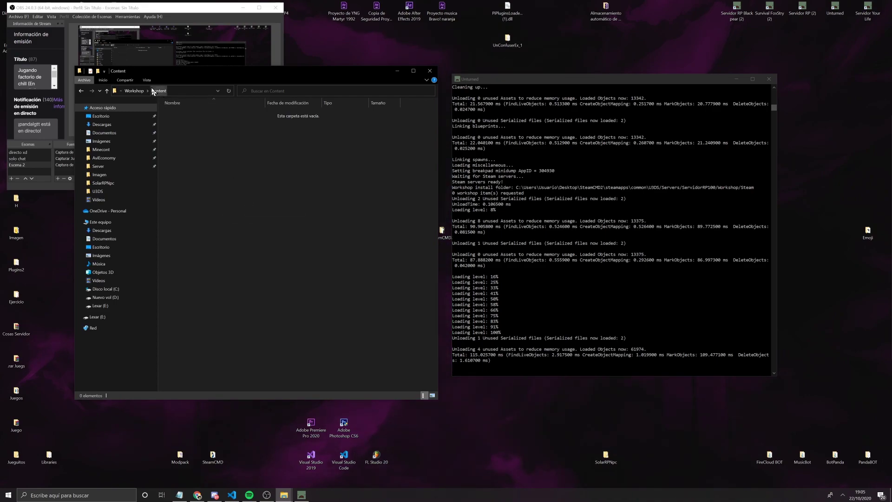
Paste the copied map folder into the Maps folder directly inside ServidorRP100
{"action": "left_click", "coordinate": [139, 91]}
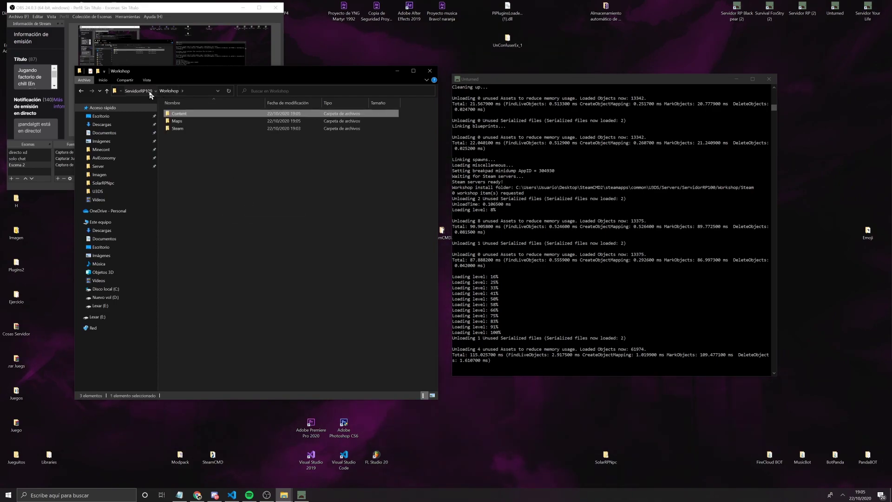
{"action": "left_click", "coordinate": [146, 91]}
{"action": "double_click", "coordinate": [178, 121]}
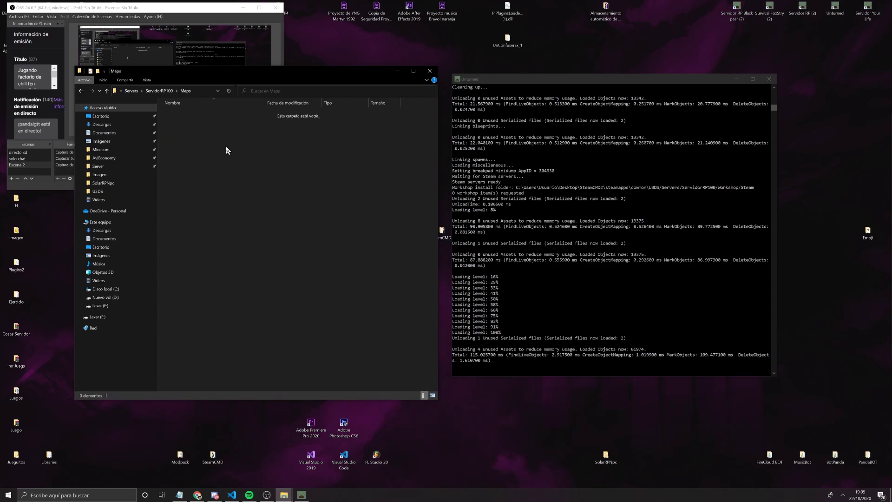
{"action": "right_click", "coordinate": [225, 147]}
{"action": "left_click", "coordinate": [260, 194]}
Reopen ServidorRP100's Commands file beside the folder window and select the map name Pei
{"action": "left_click", "coordinate": [158, 90]}
{"action": "double_click", "coordinate": [177, 128]}
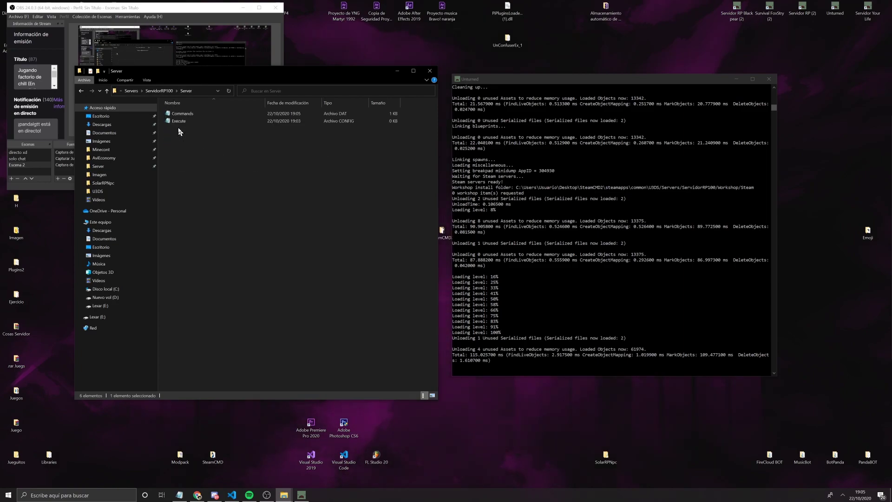
{"action": "double_click", "coordinate": [181, 120]}
{"action": "double_click", "coordinate": [127, 93]}
{"action": "left_click_drag", "start_coordinate": [177, 74], "coordinate": [416, 104]}
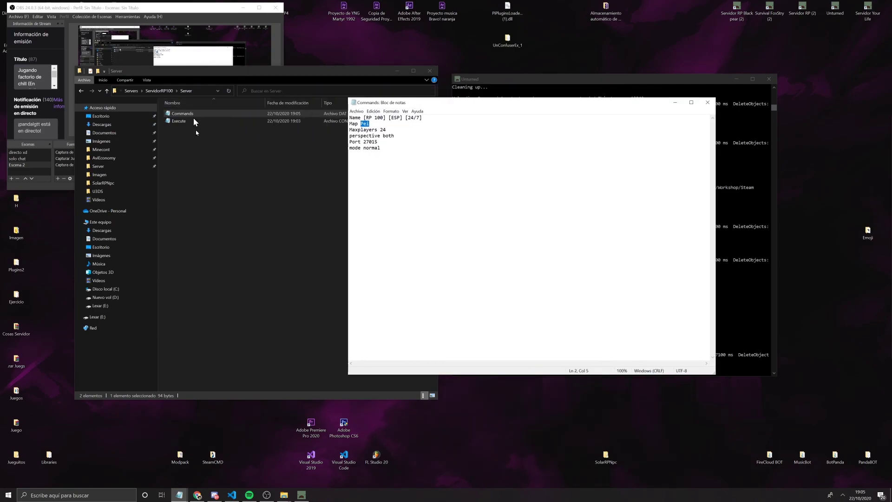
{"action": "left_click", "coordinate": [198, 137]}
{"action": "left_click", "coordinate": [132, 91]}
{"action": "double_click", "coordinate": [176, 113]}
{"action": "double_click", "coordinate": [179, 116]}
{"action": "double_click", "coordinate": [181, 121]}
{"action": "double_click", "coordinate": [185, 114]}
{"action": "left_click", "coordinate": [193, 112]}
{"action": "key", "text": "F2"}
{"action": "left_click", "coordinate": [131, 91]}
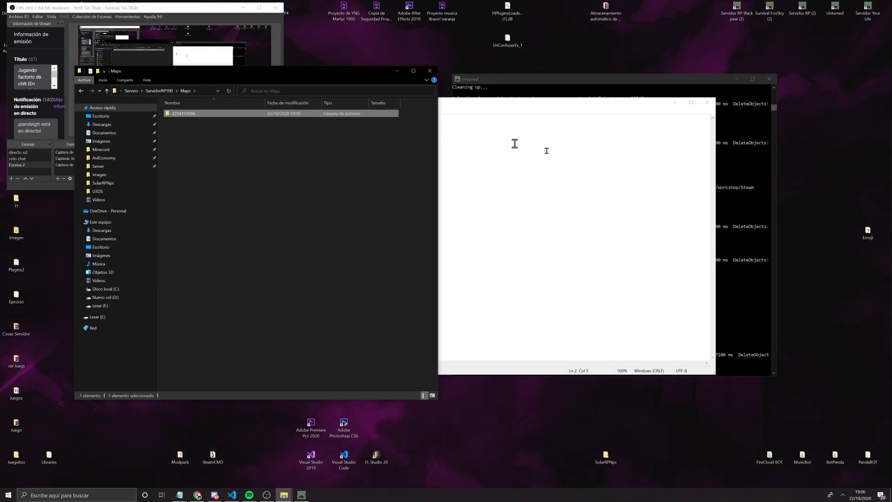
Replace the map name in the Commands file with MercurioRP, then save and close the file
{"action": "left_click", "coordinate": [549, 156]}
{"action": "left_click_drag", "start_coordinate": [363, 123], "coordinate": [361, 124]}
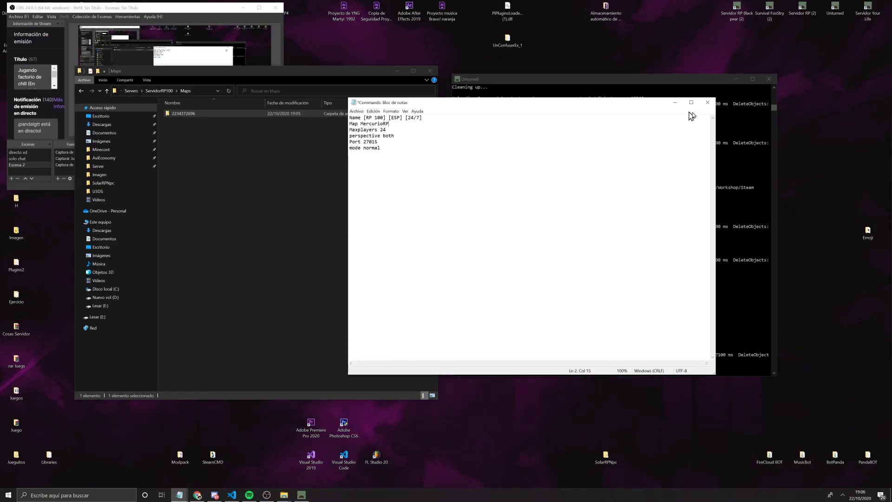
{"action": "left_click", "coordinate": [705, 104]}
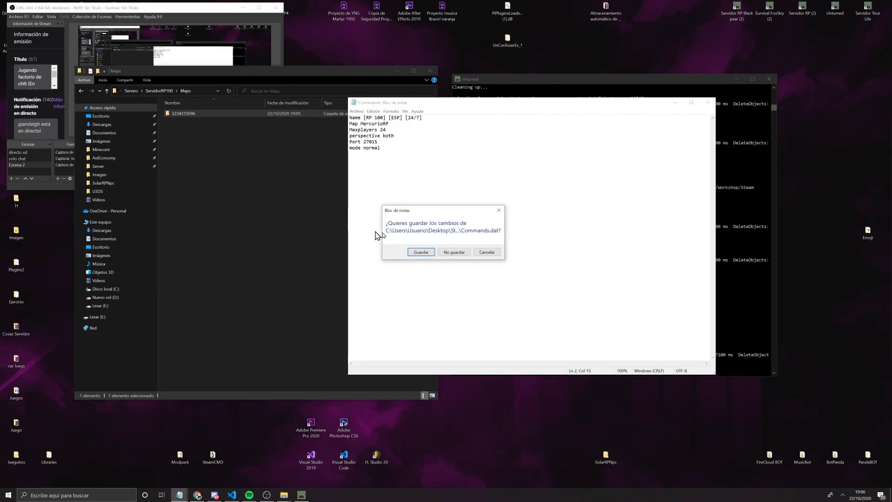
{"action": "left_click", "coordinate": [414, 253]}
Run the save and shutdown commands in the server console to stop the running server
{"action": "left_click", "coordinate": [323, 251]}
{"action": "left_click", "coordinate": [161, 91]}
{"action": "left_click", "coordinate": [564, 360]}
{"action": "type", "text": "save"}
{"action": "key", "text": "Return"}
{"action": "type", "text": "shutdown"}
{"action": "key", "text": "Return"}
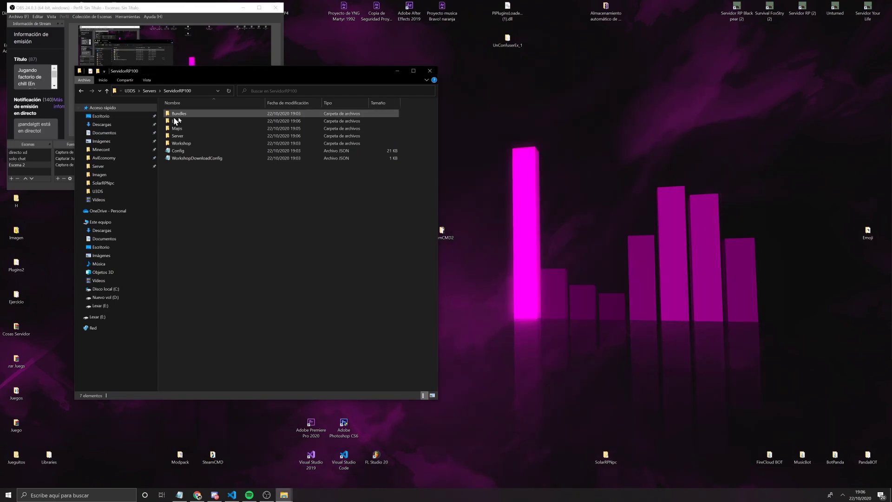
Go back to the U3DS folder, run the Servidor batch file again and move its console aside
{"action": "left_click", "coordinate": [150, 91]}
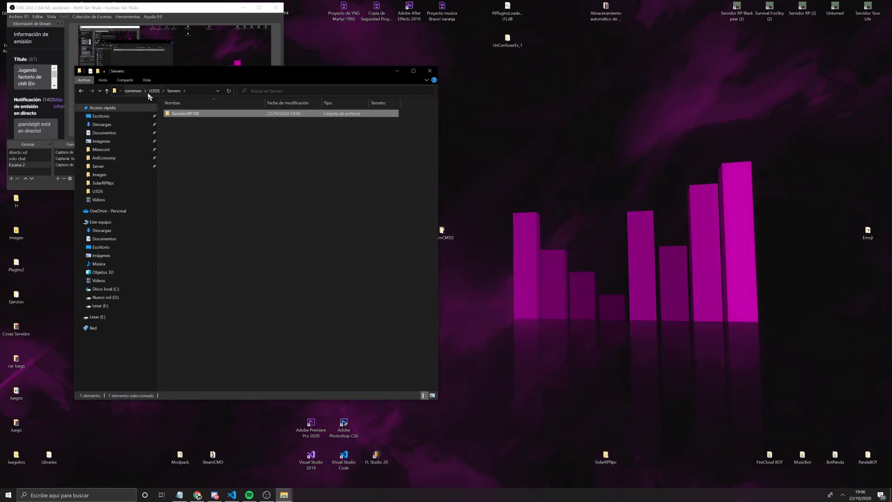
{"action": "left_click", "coordinate": [150, 90]}
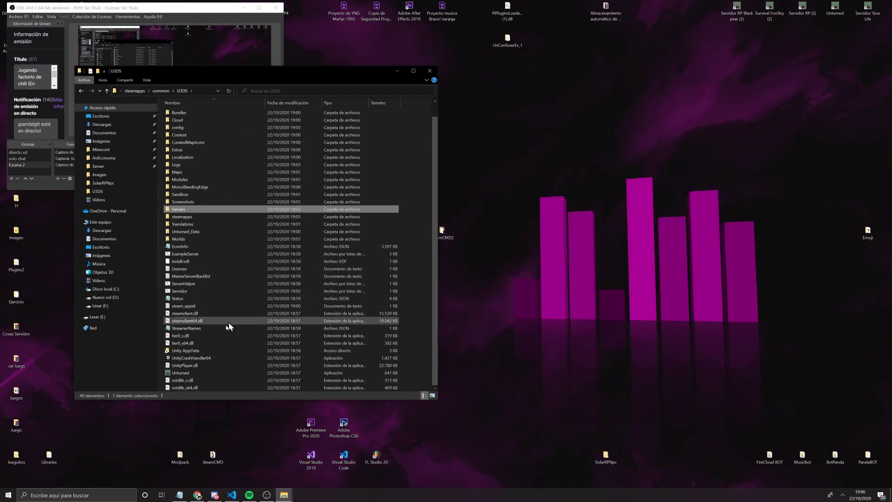
{"action": "double_click", "coordinate": [197, 290]}
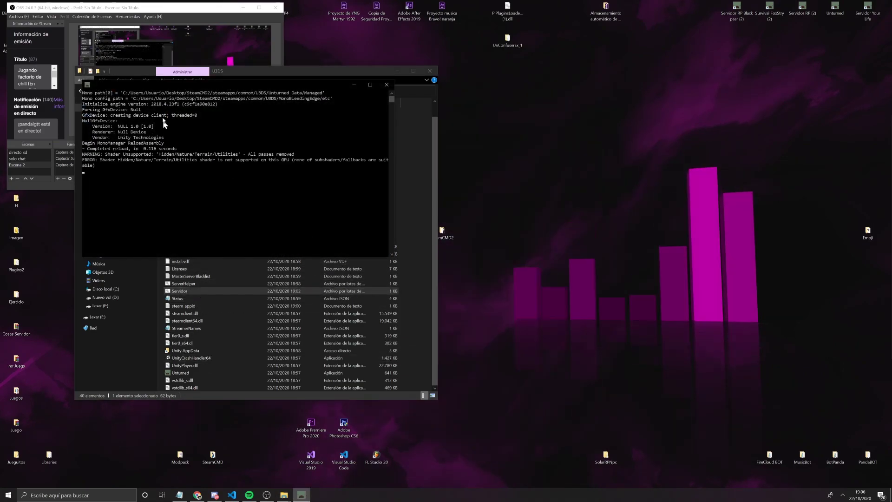
{"action": "left_click_drag", "start_coordinate": [155, 86], "coordinate": [349, 69]}
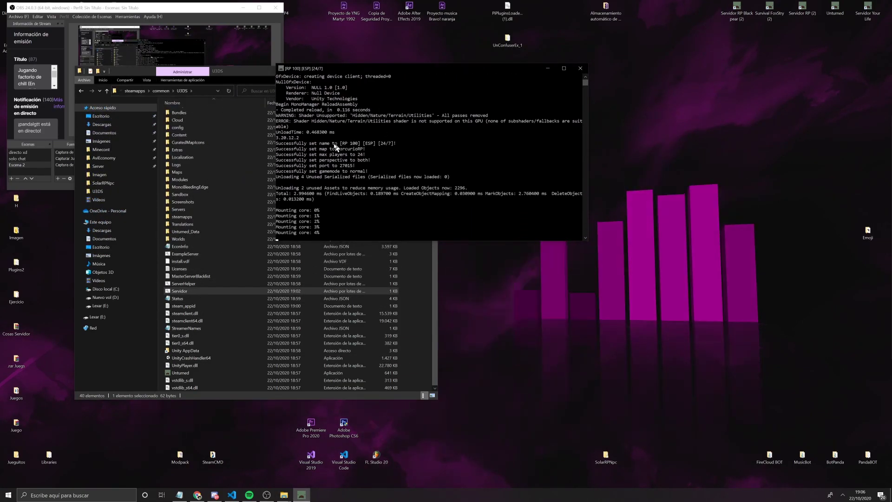
Check the startup lines for name, map, maximum players, perspective, port and game mode in the server console
{"action": "left_click_drag", "start_coordinate": [366, 159], "coordinate": [327, 104]}
{"action": "left_click", "coordinate": [348, 138]}
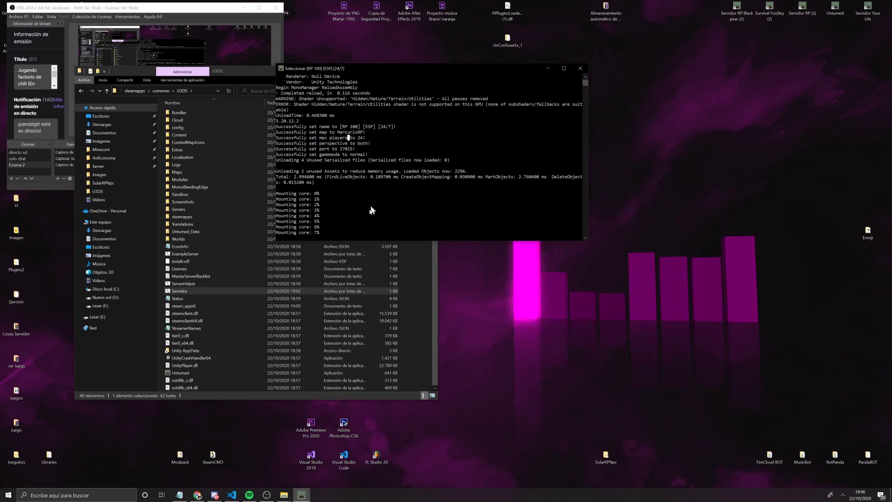
{"action": "left_click", "coordinate": [340, 232]}
{"action": "left_click_drag", "start_coordinate": [357, 215], "coordinate": [280, 151]}
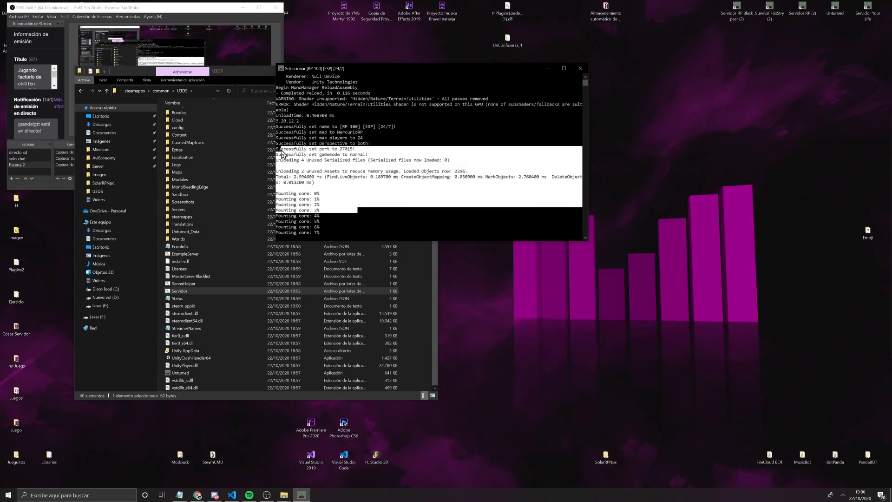
{"action": "left_click", "coordinate": [323, 216]}
{"action": "right_click", "coordinate": [332, 237]}
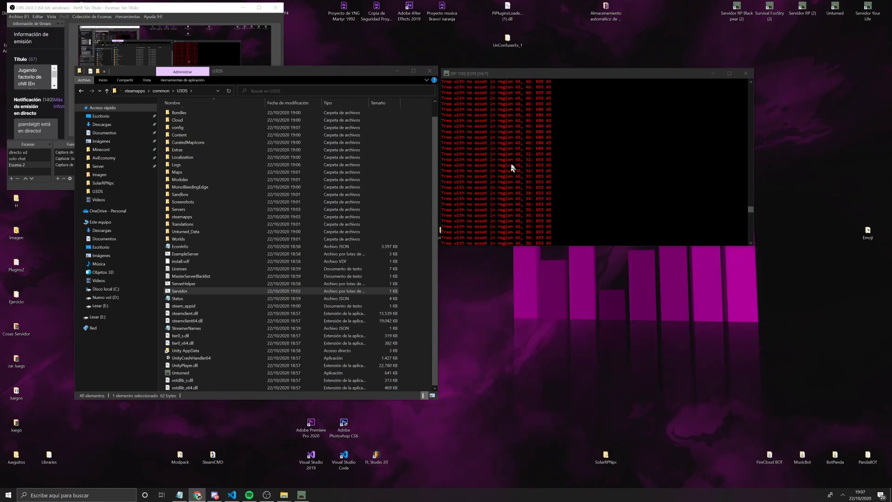
Look back through the missing-asset messages in the server console, then return to the latest level-loading lines
{"action": "left_click_drag", "start_coordinate": [750, 209], "coordinate": [731, 115]}
{"action": "scroll", "coordinate": [559, 180], "scroll_direction": "up", "scroll_amount": 9}
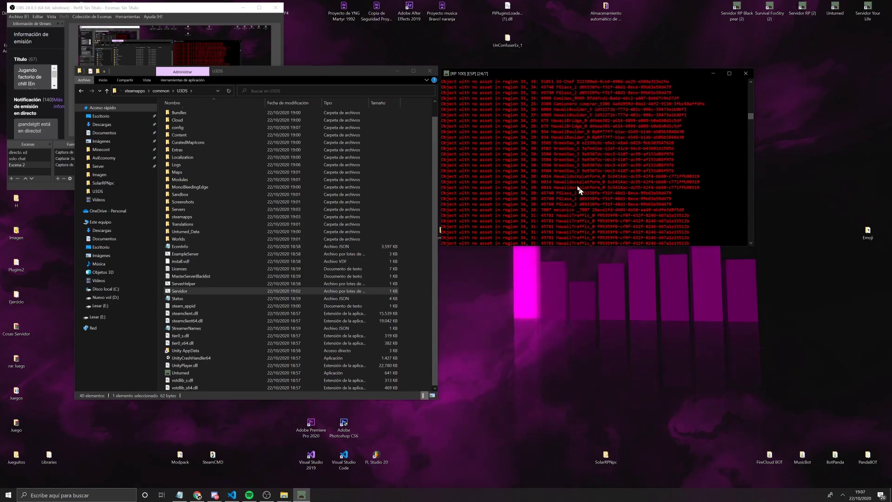
{"action": "scroll", "coordinate": [595, 155], "scroll_direction": "up", "scroll_amount": 10}
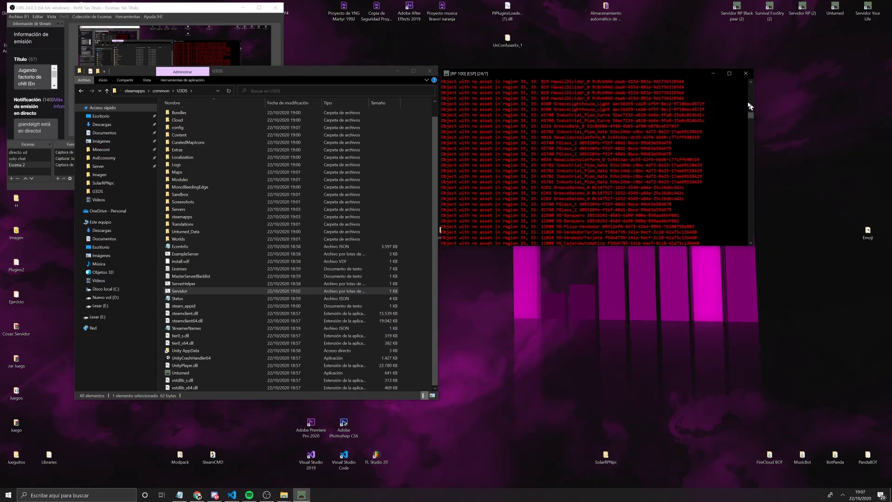
{"action": "left_click_drag", "start_coordinate": [751, 115], "coordinate": [749, 212]}
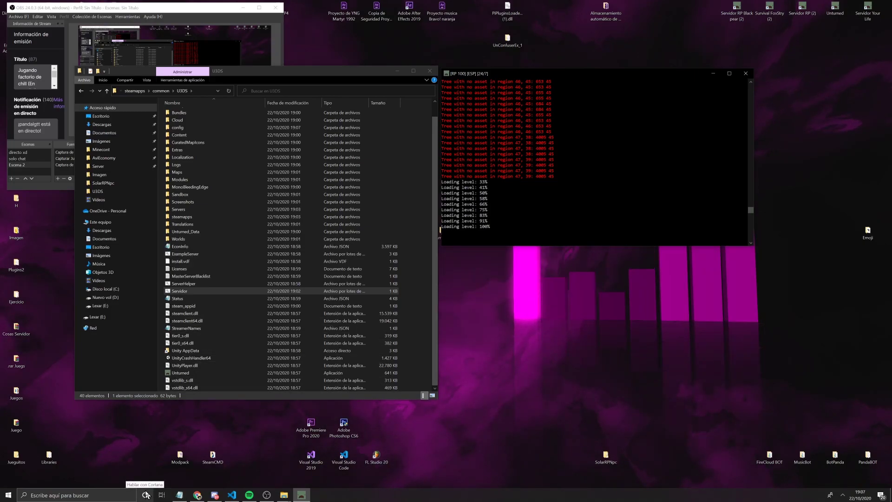
{"action": "left_click", "coordinate": [103, 496]}
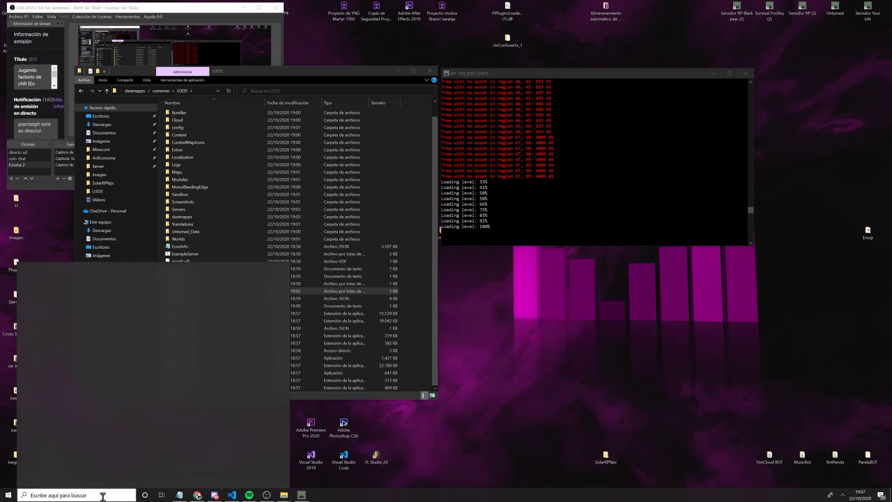
{"action": "left_click", "coordinate": [604, 349]}
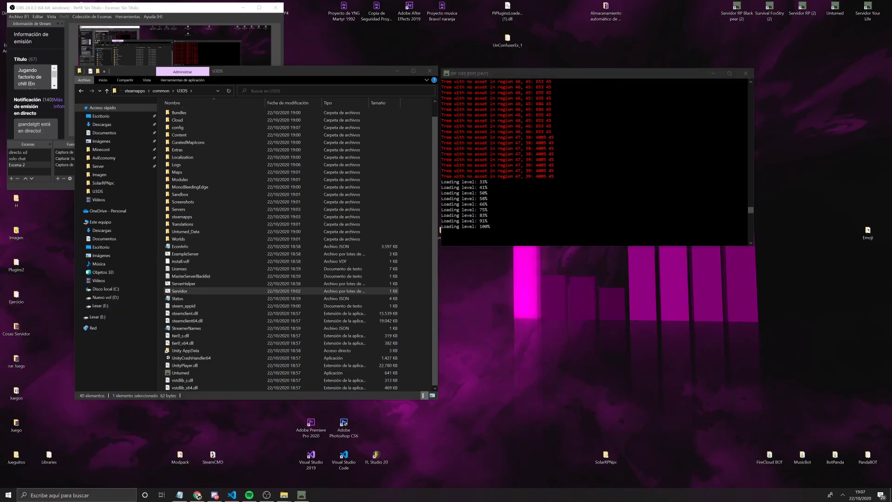
Switch to the browser's public IP lookup page, enlarge its window, highlight the public IP address and minimise the browser
{"action": "left_click_drag", "start_coordinate": [891, 160], "coordinate": [201, 137]}
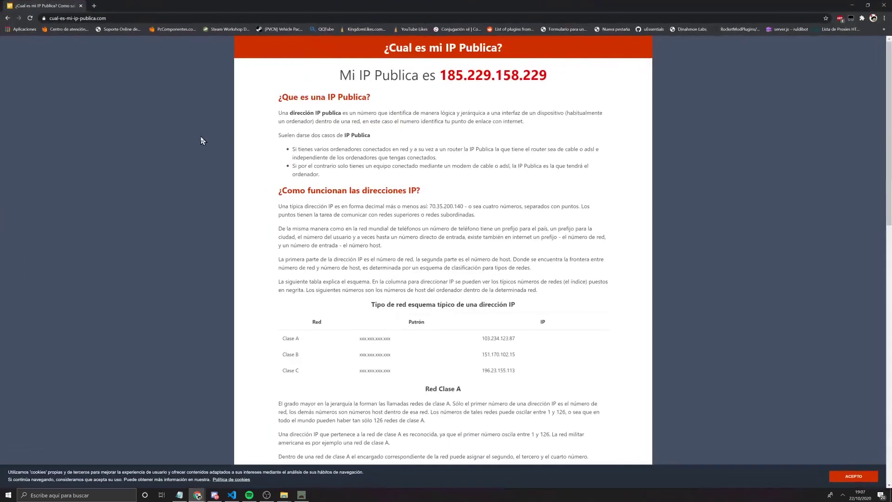
{"action": "left_click_drag", "start_coordinate": [105, 15], "coordinate": [291, 61]}
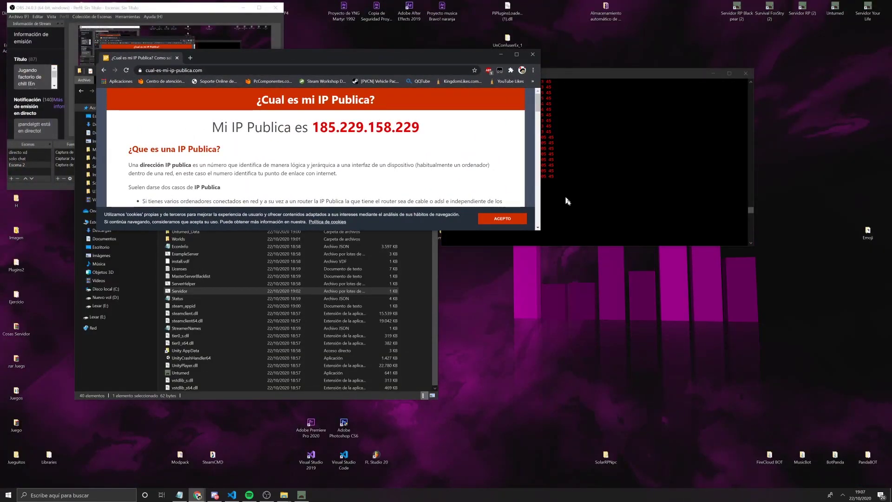
{"action": "left_click_drag", "start_coordinate": [529, 231], "coordinate": [763, 450]}
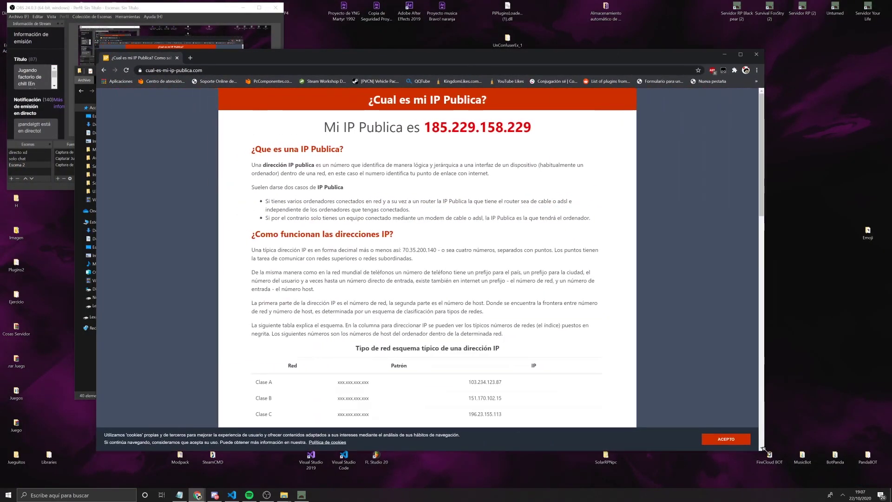
{"action": "left_click_drag", "start_coordinate": [532, 128], "coordinate": [427, 124]}
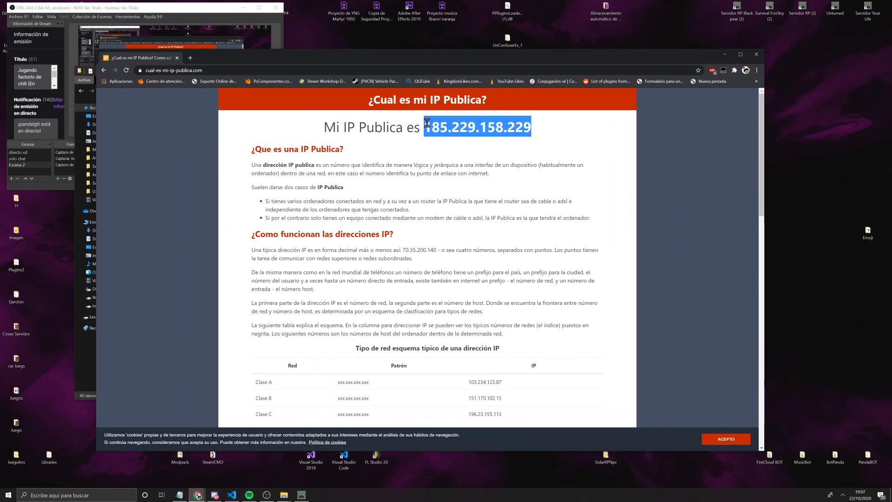
{"action": "left_click_drag", "start_coordinate": [532, 128], "coordinate": [422, 126]}
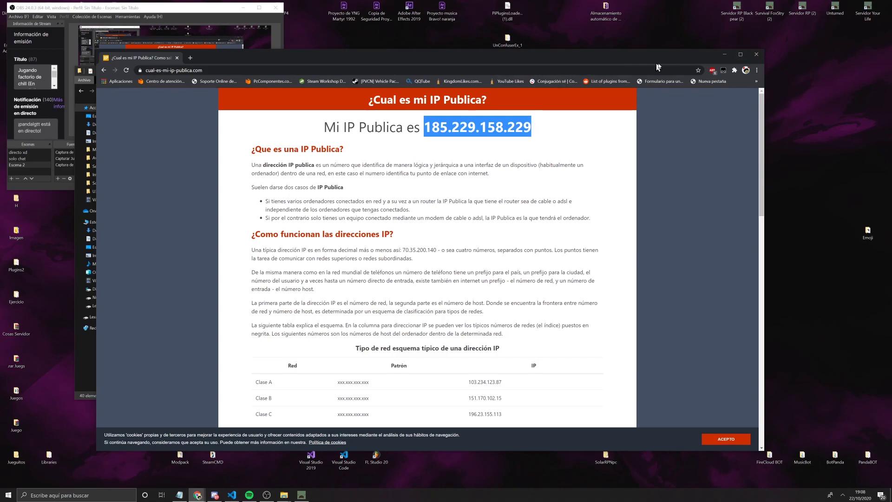
{"action": "left_click", "coordinate": [724, 54]}
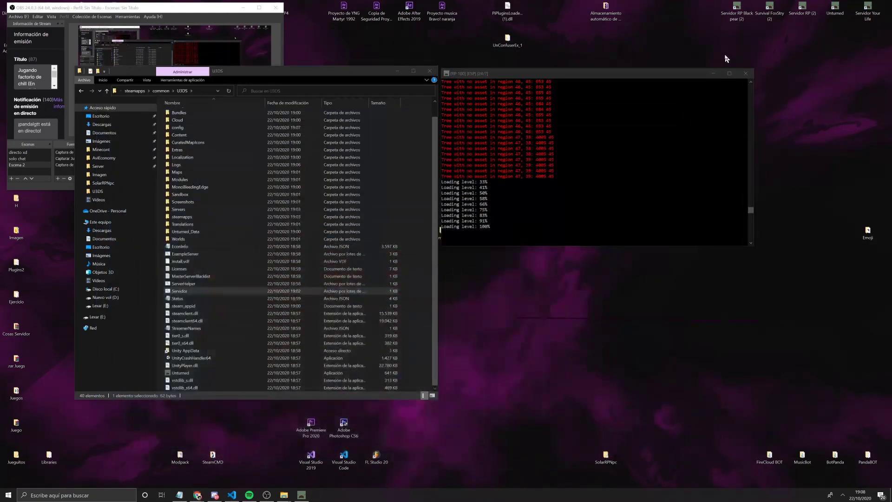
Open a command prompt, enter ipconfig and move its window off this screen
{"action": "left_click", "coordinate": [64, 491]}
{"action": "type", "text": "dmd"}
{"action": "key", "text": "Return"}
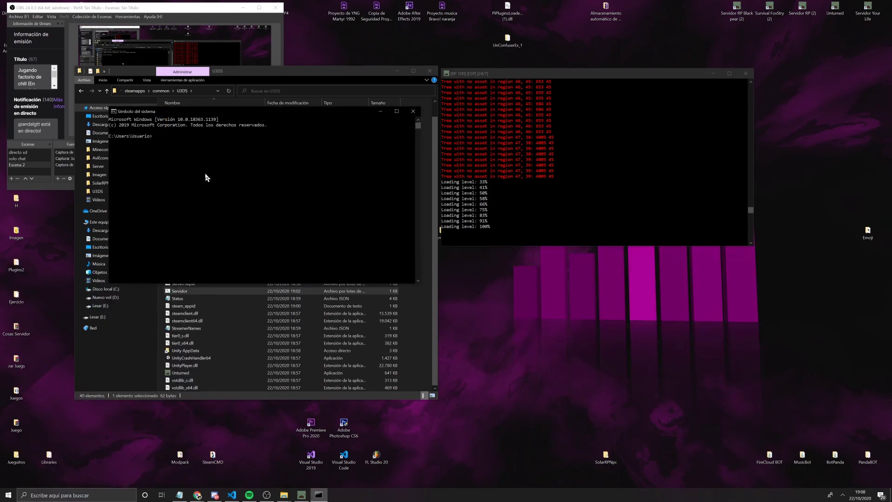
{"action": "type", "text": "ipconfig"}
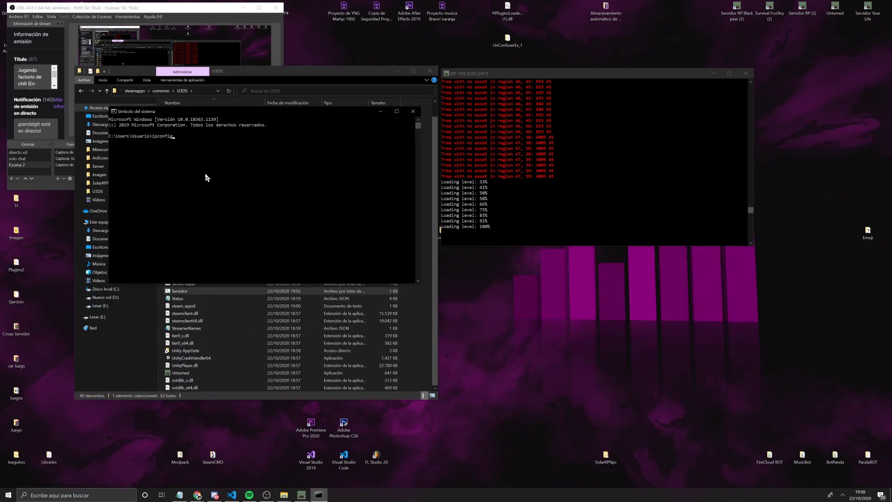
{"action": "left_click_drag", "start_coordinate": [227, 113], "coordinate": [0, 113]}
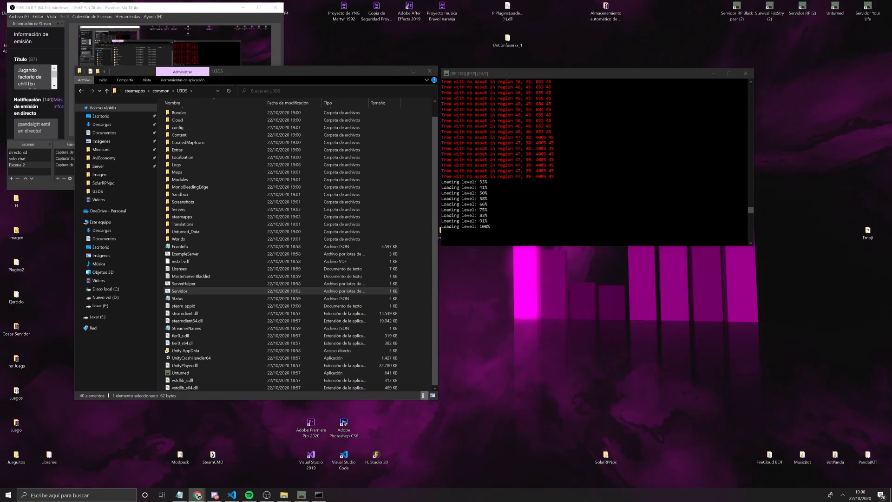
Bring over and enlarge the browser window with the Huawei HG8245H router page, then log in with the account name and password
{"action": "left_click_drag", "start_coordinate": [891, 167], "coordinate": [241, 129]}
{"action": "left_click_drag", "start_coordinate": [76, 4], "coordinate": [205, 70]}
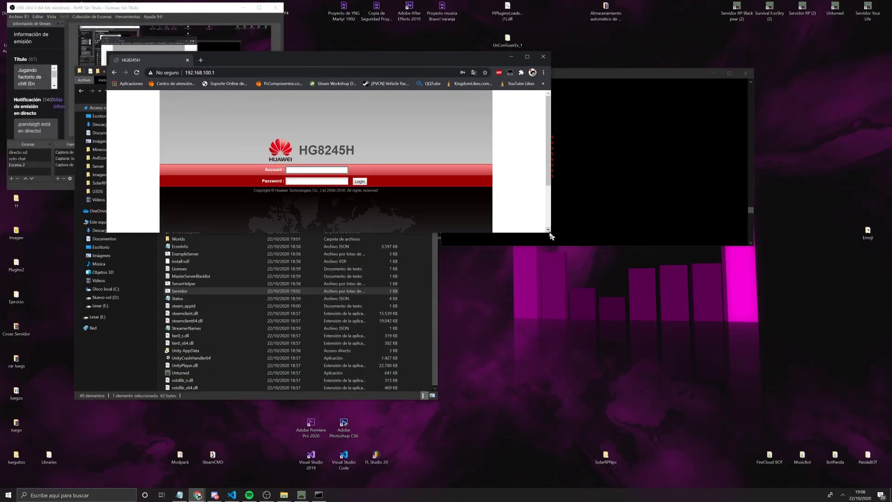
{"action": "left_click_drag", "start_coordinate": [551, 231], "coordinate": [840, 411]}
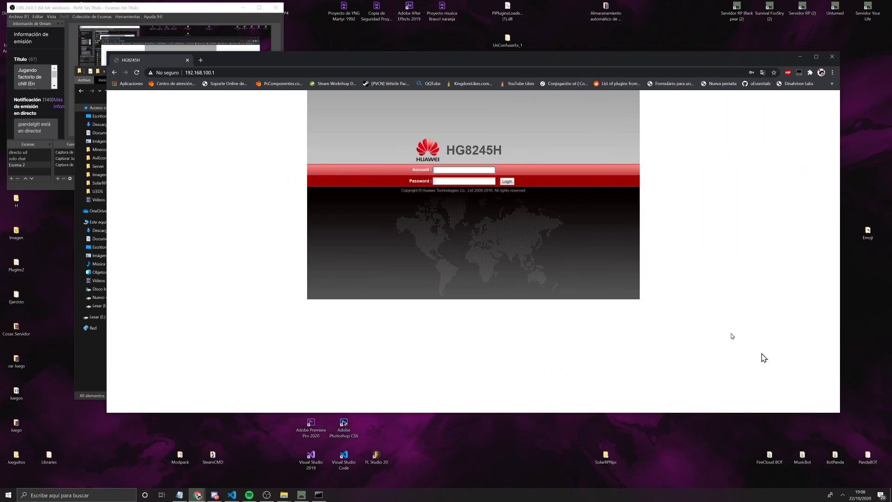
{"action": "left_click", "coordinate": [452, 172]}
{"action": "left_click", "coordinate": [444, 181]}
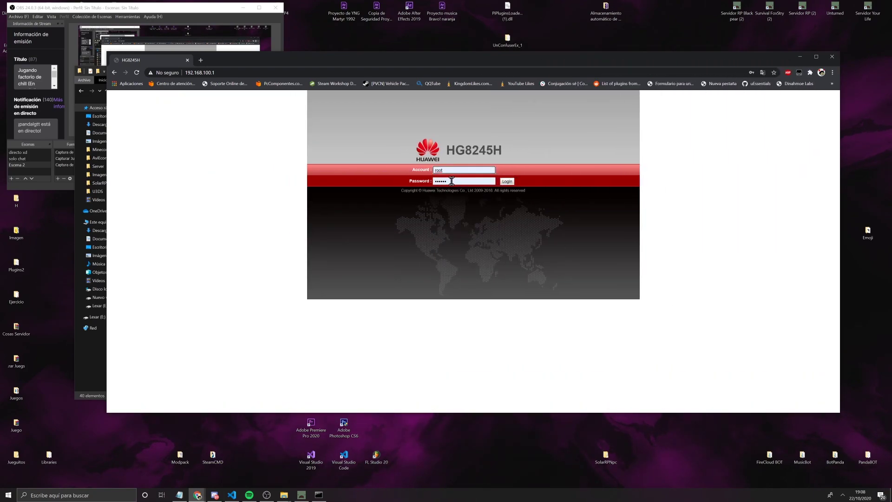
{"action": "left_click", "coordinate": [507, 181]}
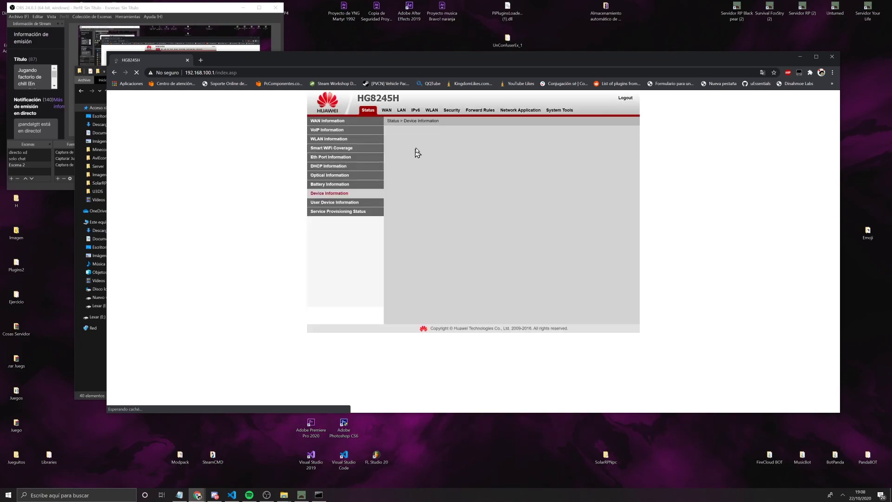
Review the DMZ rule in the router's forward rules, including its host device choices and host address
{"action": "left_click", "coordinate": [475, 112]}
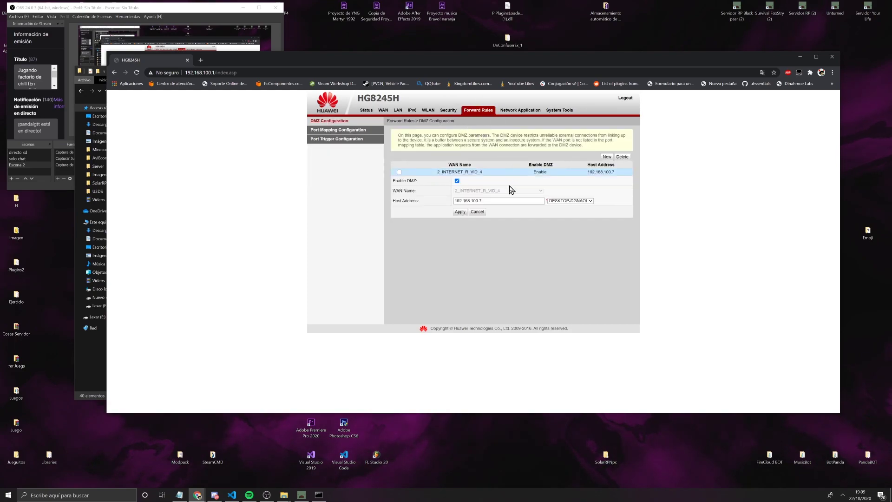
{"action": "left_click", "coordinate": [567, 203]}
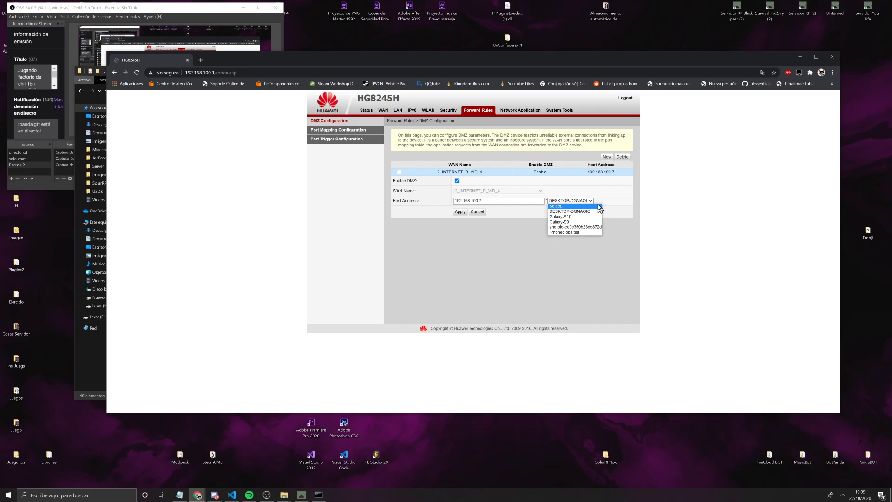
{"action": "left_click", "coordinate": [560, 212]}
{"action": "double_click", "coordinate": [477, 199]}
{"action": "left_click", "coordinate": [494, 197]}
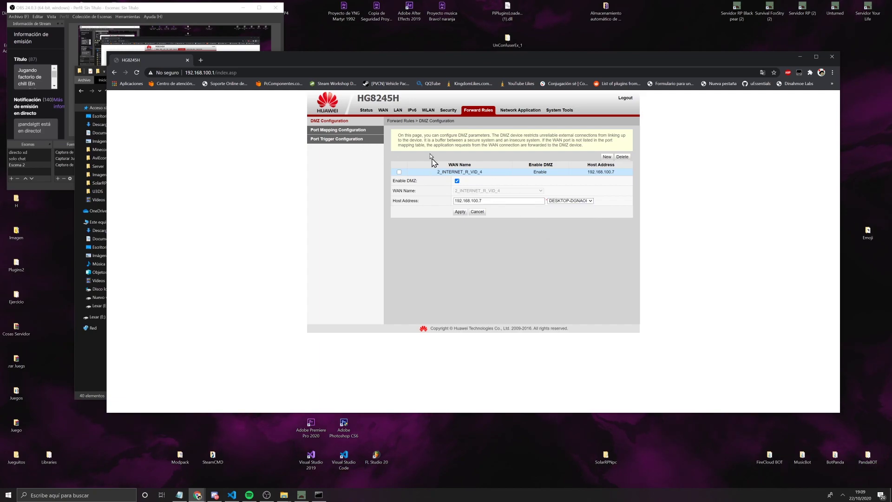
Open the port mapping configuration and review the existing mappings, including the Unturned entry's name and host addresses
{"action": "left_click", "coordinate": [349, 132]}
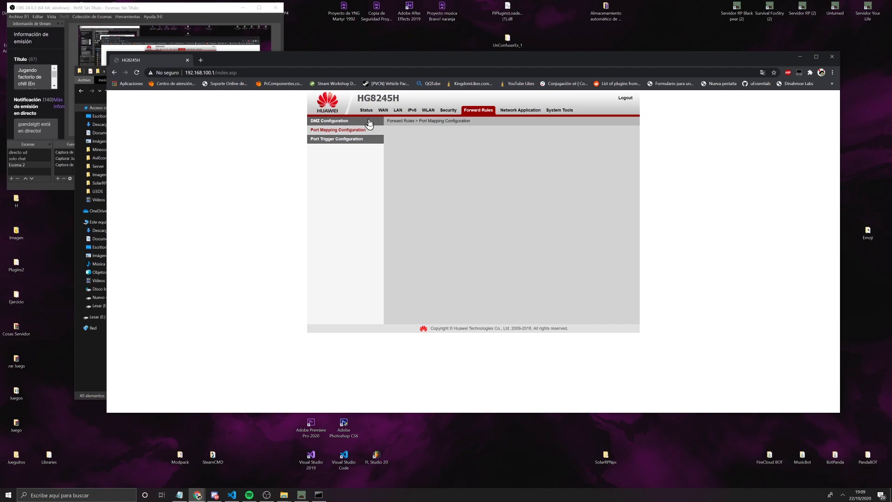
{"action": "left_click", "coordinate": [491, 229]}
{"action": "left_click_drag", "start_coordinate": [491, 229], "coordinate": [451, 236]}
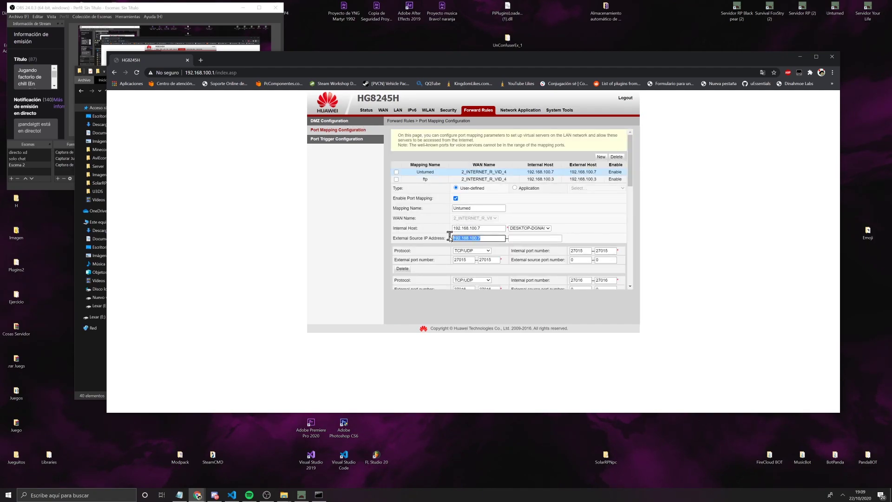
{"action": "left_click", "coordinate": [476, 206]}
{"action": "left_click", "coordinate": [449, 178]}
{"action": "left_click", "coordinate": [447, 173]}
Start a new port mapping named Unturned with the desktop computer as internal host and external source IP address 192.168.100.7
{"action": "left_click", "coordinate": [601, 157]}
{"action": "left_click", "coordinate": [469, 215]}
{"action": "left_click", "coordinate": [504, 230]}
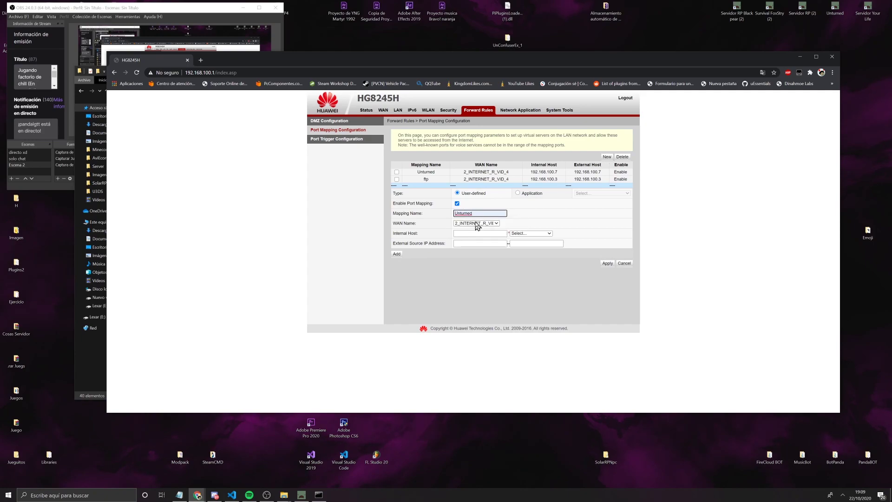
{"action": "left_click", "coordinate": [522, 228]}
{"action": "left_click", "coordinate": [525, 234]}
{"action": "left_click", "coordinate": [532, 244]}
{"action": "left_click", "coordinate": [479, 242]}
{"action": "type", "text": "192.168.100.7"}
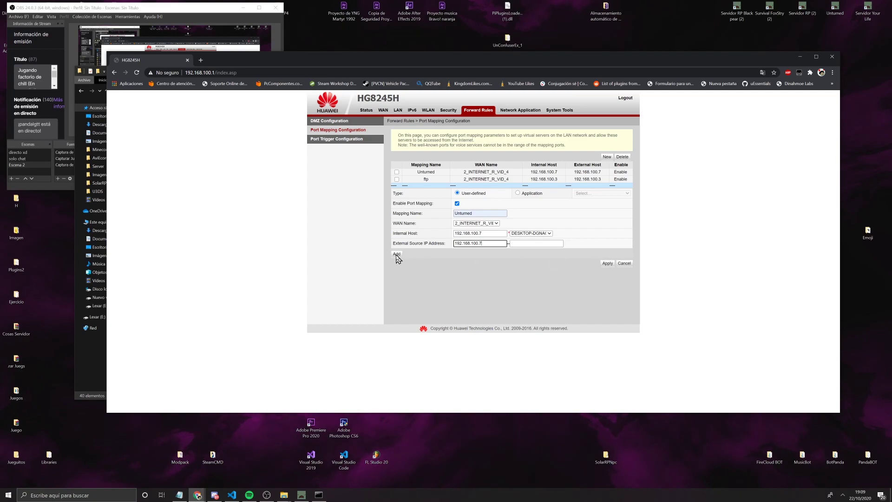
Add a TCP/UDP port entry to the new Unturned mapping with the external port range 27015 to 27015
{"action": "left_click", "coordinate": [396, 254]}
{"action": "scroll", "coordinate": [478, 227], "scroll_direction": "down", "scroll_amount": 1}
{"action": "left_click", "coordinate": [471, 244]}
{"action": "left_click", "coordinate": [471, 262]}
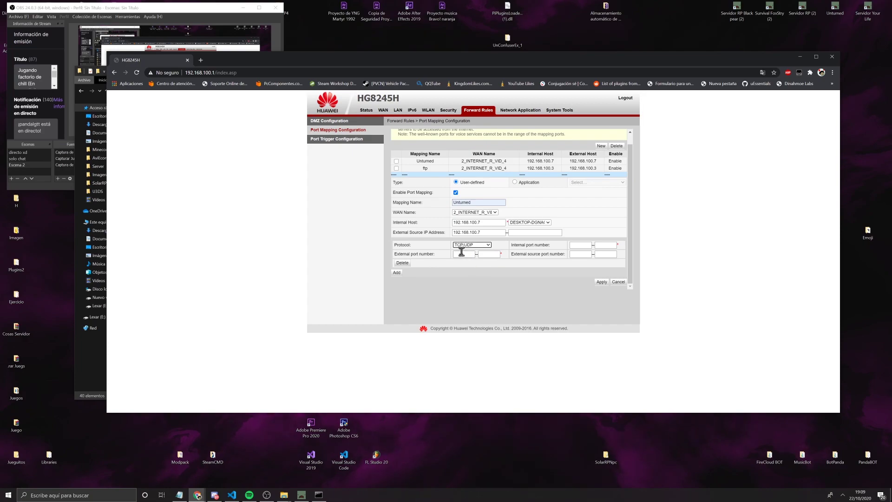
{"action": "left_click", "coordinate": [466, 253]}
{"action": "left_click", "coordinate": [478, 265]}
{"action": "left_click", "coordinate": [489, 254]}
{"action": "type", "text": "27015"}
Set the internal port range to 27015–27015 and the external source ports to 0–0, then apply the mapping
{"action": "left_click", "coordinate": [576, 245]}
{"action": "key", "text": "ctrl+v"}
{"action": "left_click", "coordinate": [599, 245]}
{"action": "key", "text": "ctrl+v"}
{"action": "left_click", "coordinate": [586, 254]}
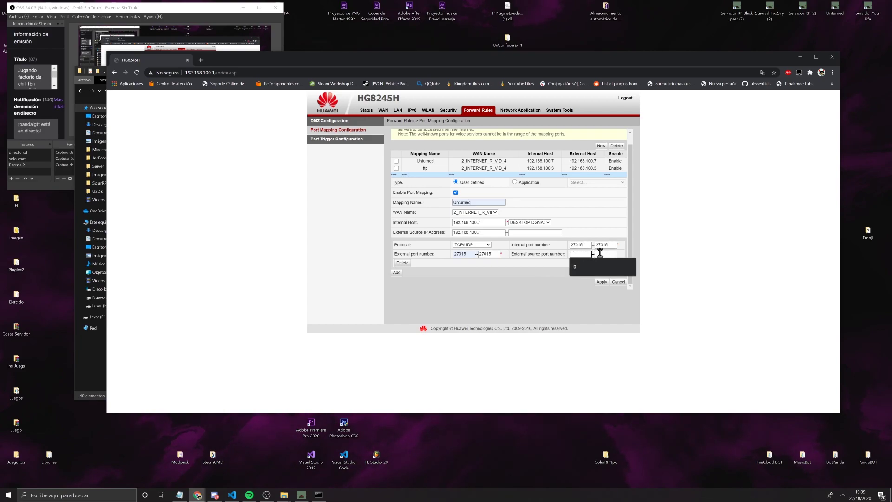
{"action": "type", "text": "0"}
{"action": "left_click", "coordinate": [604, 254]}
{"action": "type", "text": "0"}
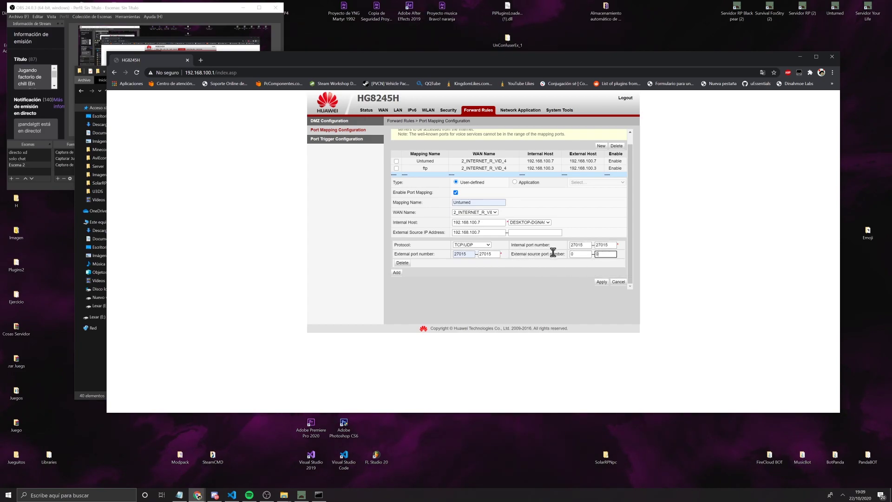
{"action": "left_click", "coordinate": [601, 281]}
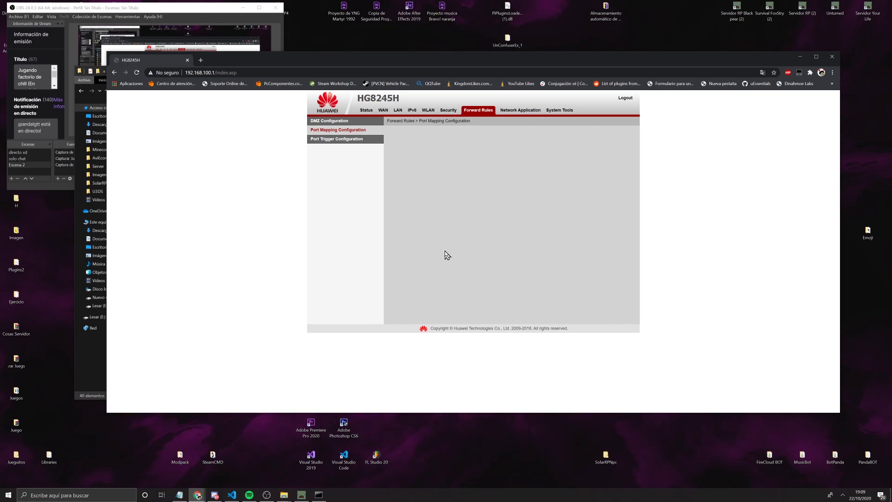
Select the newly added Unturned mapping and check its host and port settings
{"action": "scroll", "coordinate": [490, 183], "scroll_direction": "down", "scroll_amount": 5}
{"action": "scroll", "coordinate": [491, 182], "scroll_direction": "up", "scroll_amount": 4}
{"action": "left_click", "coordinate": [465, 186]}
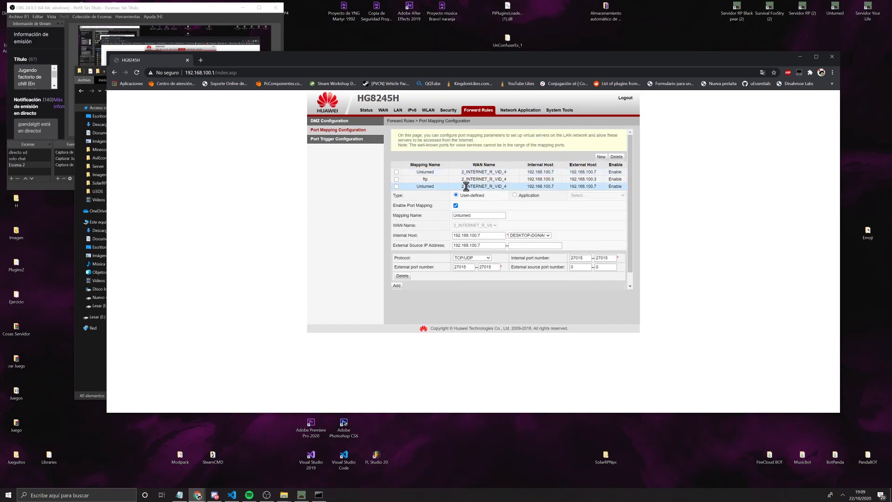
{"action": "scroll", "coordinate": [487, 257], "scroll_direction": "down", "scroll_amount": 1}
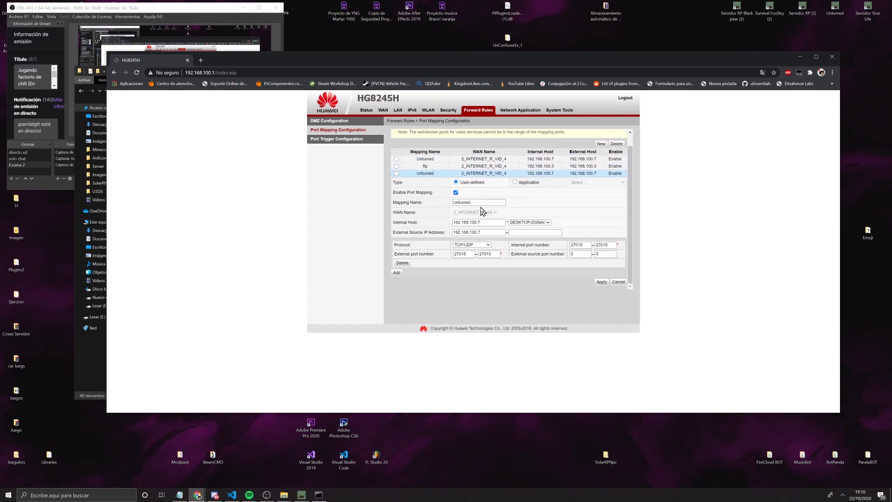
Try to add a new TCP/UDP port trigger with the start and end trigger ports and open ports all set to 27015
{"action": "left_click", "coordinate": [344, 143]}
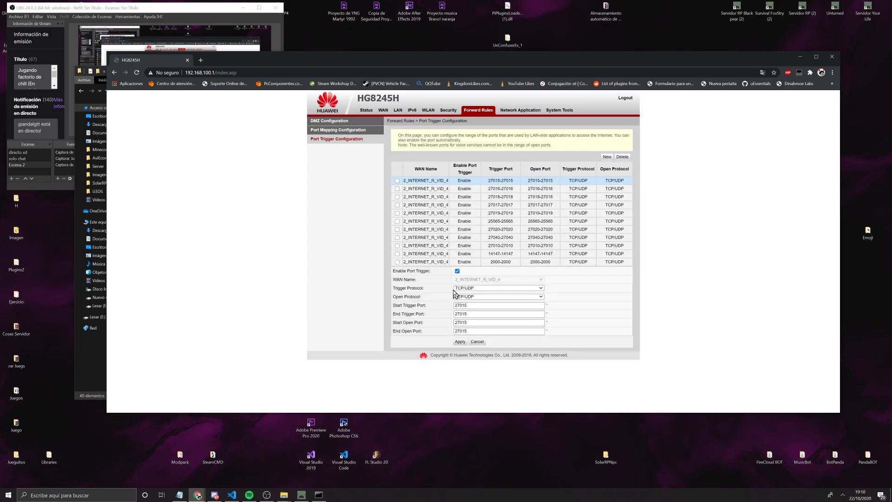
{"action": "left_click", "coordinate": [460, 342]}
{"action": "left_click", "coordinate": [606, 157]}
{"action": "left_click", "coordinate": [469, 312]}
{"action": "left_click", "coordinate": [475, 318]}
{"action": "left_click_drag", "start_coordinate": [471, 312], "coordinate": [442, 314]}
{"action": "key", "text": "ctrl+c"}
{"action": "left_click", "coordinate": [472, 329]}
{"action": "key", "text": "ctrl+v"}
{"action": "left_click", "coordinate": [471, 338]}
{"action": "key", "text": "ctrl+v"}
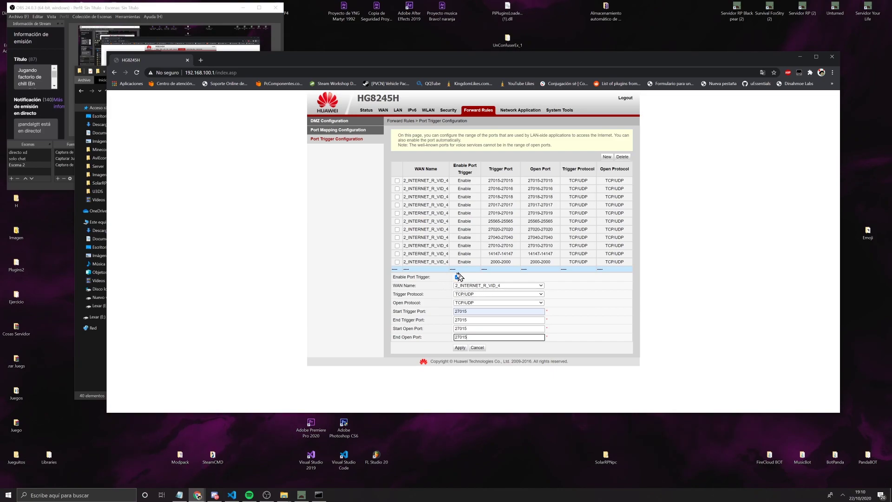
{"action": "left_click", "coordinate": [460, 348]}
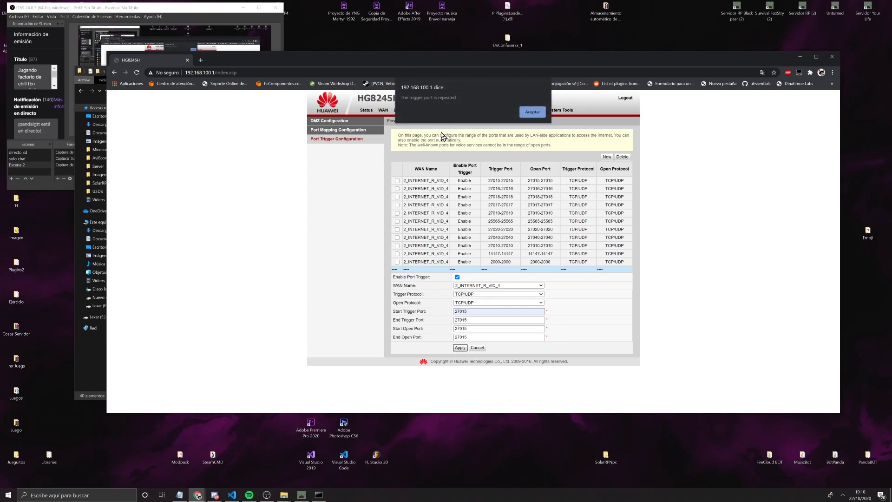
{"action": "left_click", "coordinate": [544, 113]}
View the existing 27015 port trigger, then return to the port mapping configuration
{"action": "left_click", "coordinate": [468, 181]}
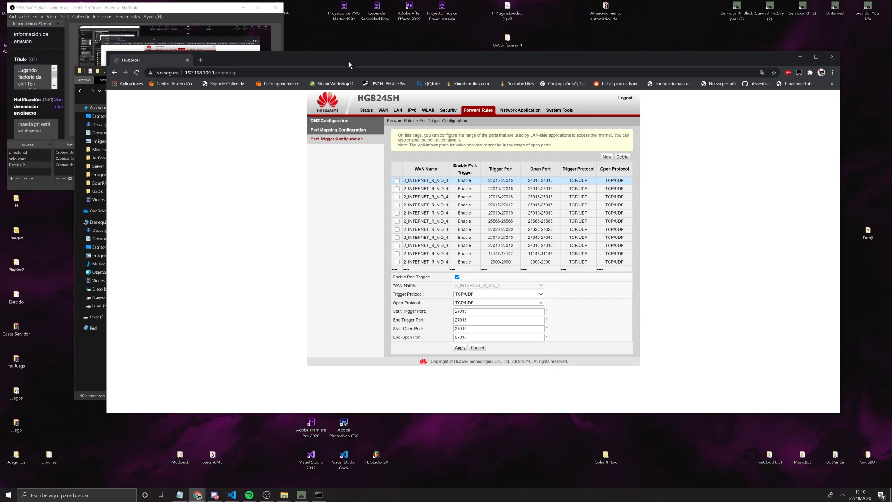
{"action": "left_click", "coordinate": [348, 132]}
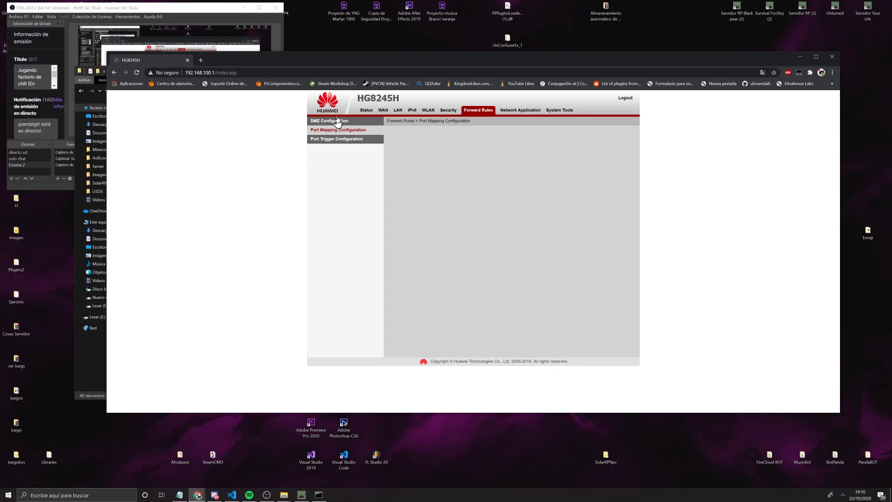
Review the Unturned port mapping's protocol and port ranges, then minimize the router page
{"action": "left_click_drag", "start_coordinate": [404, 99], "coordinate": [345, 105]}
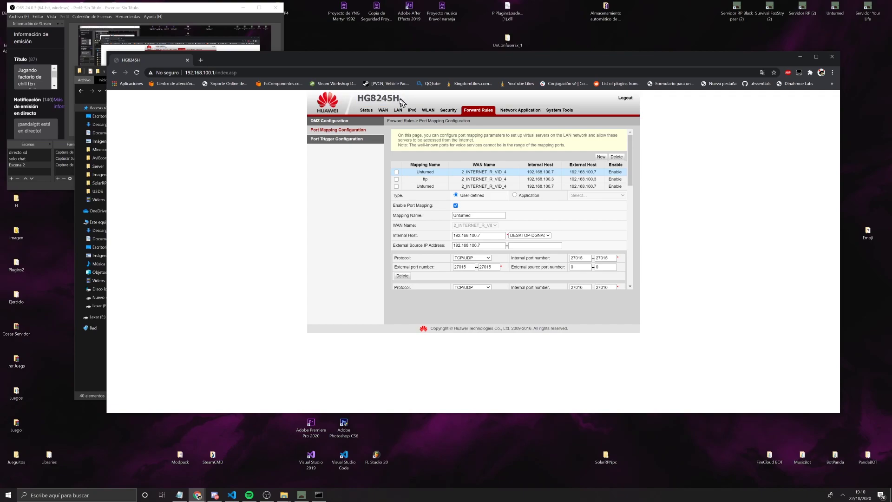
{"action": "scroll", "coordinate": [509, 199], "scroll_direction": "down", "scroll_amount": 8}
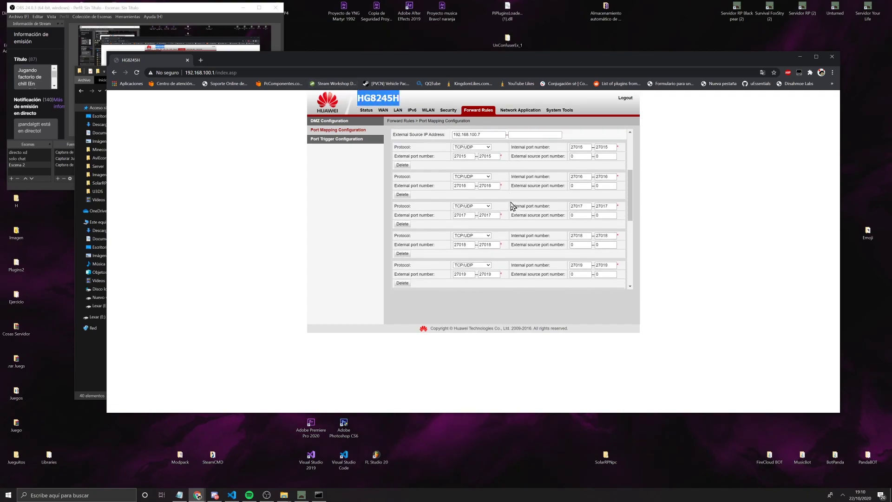
{"action": "left_click", "coordinate": [804, 56]}
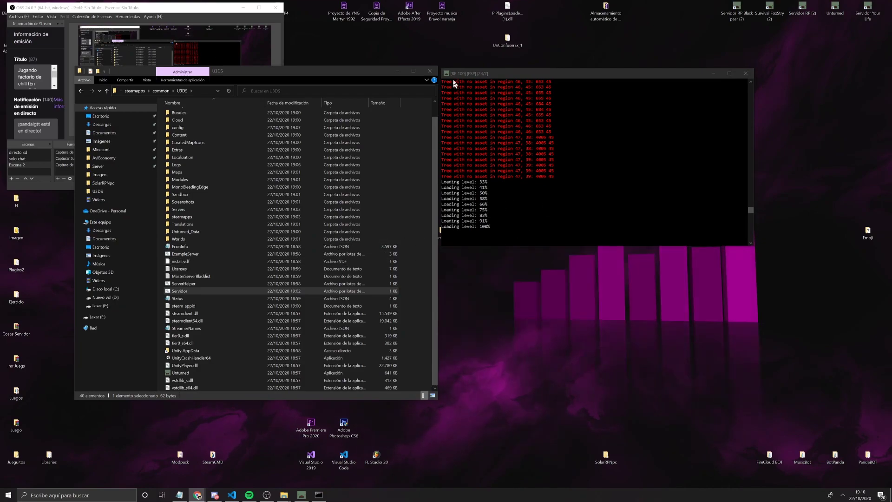
Open the Modules folder inside the server's U3DS folder
{"action": "left_click_drag", "start_coordinate": [479, 73], "coordinate": [504, 68]}
{"action": "scroll", "coordinate": [234, 253], "scroll_direction": "up", "scroll_amount": 1}
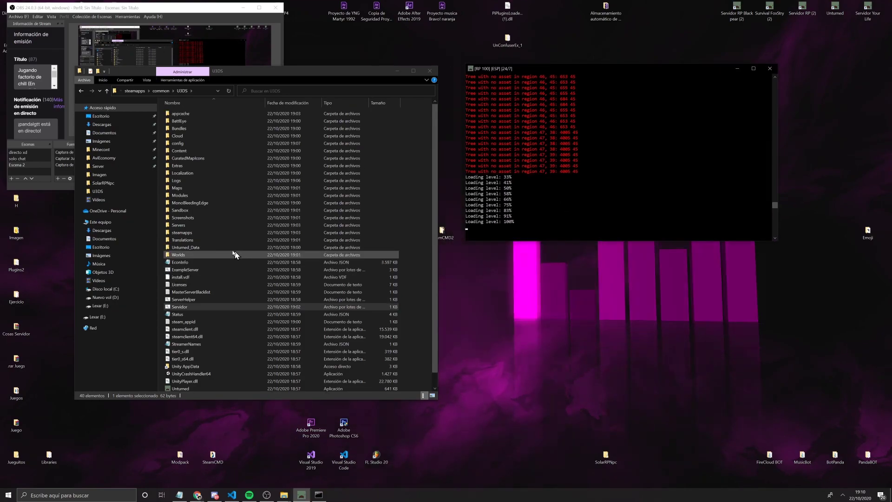
{"action": "double_click", "coordinate": [179, 225]}
{"action": "double_click", "coordinate": [190, 114]}
{"action": "left_click", "coordinate": [150, 91]}
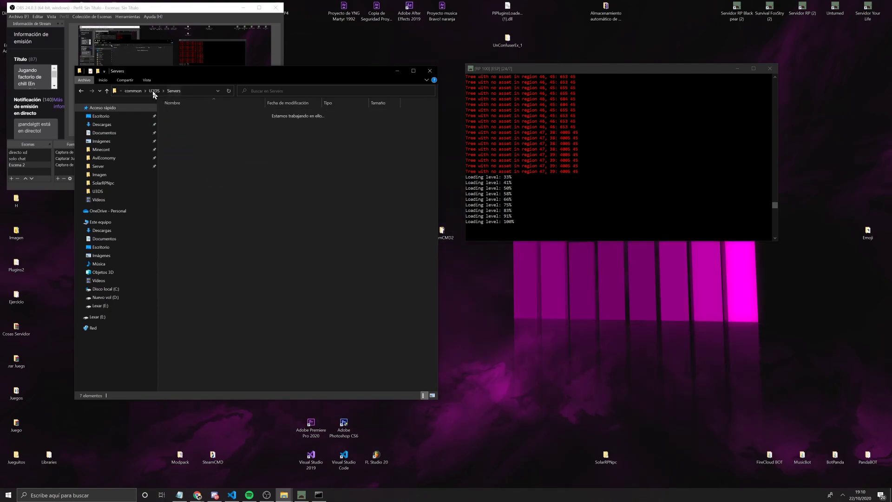
{"action": "left_click", "coordinate": [148, 89]}
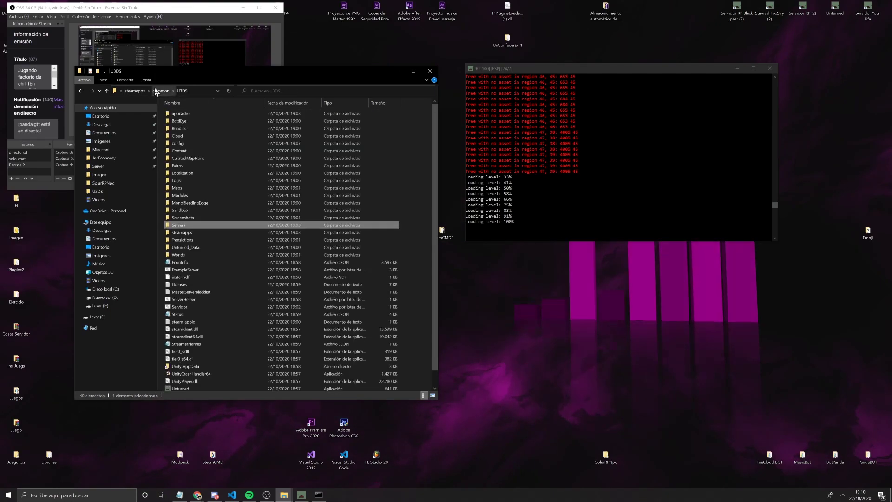
{"action": "double_click", "coordinate": [185, 196]}
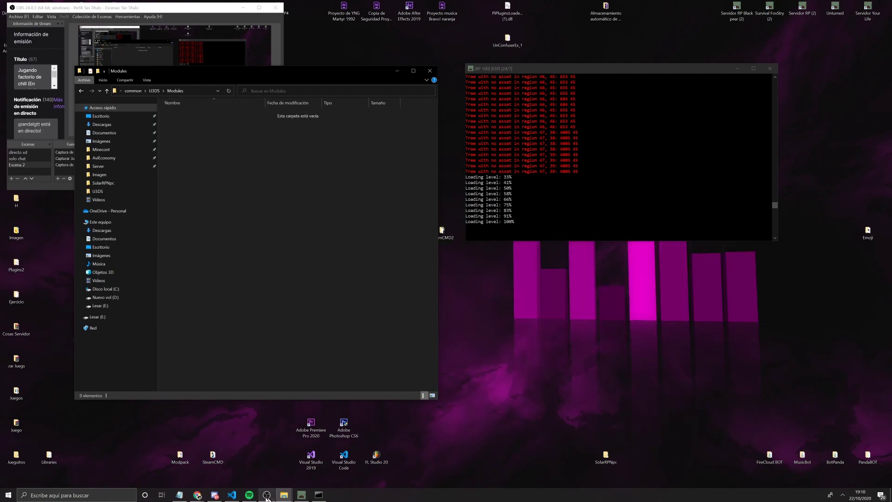
Switch to Discord, download Rocket.Unturned_3.zip from the rocket channel of Unturned Help GT, and place it in the Modules folder
{"action": "left_click", "coordinate": [215, 495]}
{"action": "scroll", "coordinate": [610, 251], "scroll_direction": "down", "scroll_amount": 10}
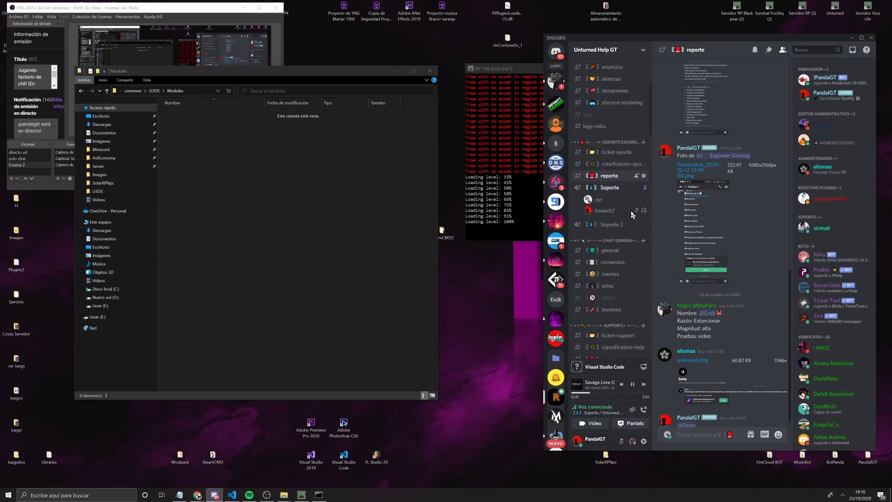
{"action": "scroll", "coordinate": [619, 159], "scroll_direction": "down", "scroll_amount": 2}
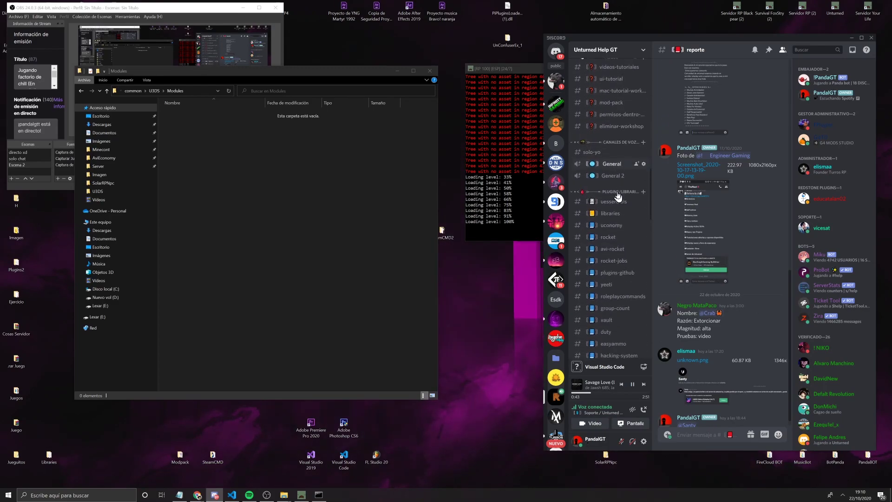
{"action": "left_click", "coordinate": [612, 235]}
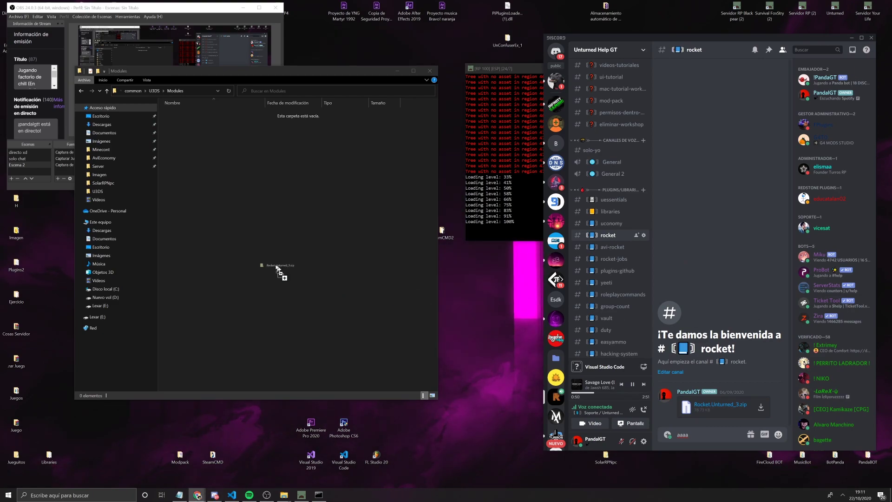
{"action": "left_click_drag", "start_coordinate": [263, 216], "coordinate": [262, 215]}
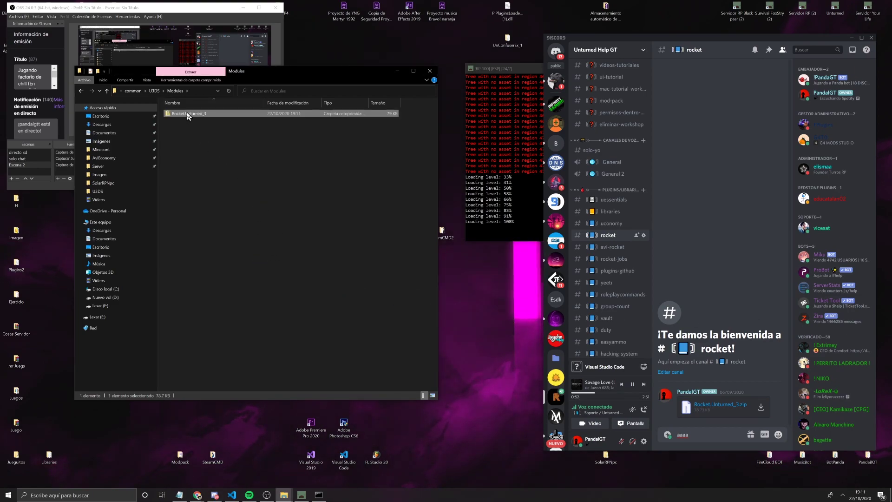
Extract the Rocket.Unturned_3 archive directly into the Modules folder and delete the archive
{"action": "double_click", "coordinate": [189, 115]}
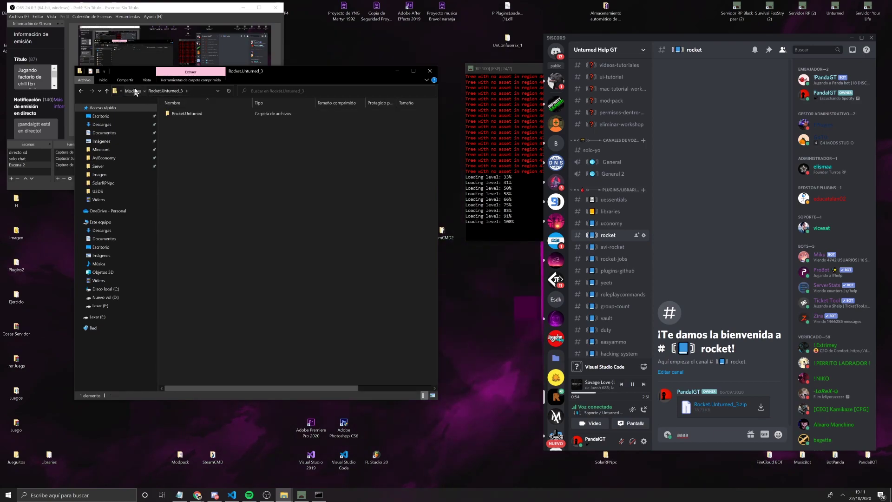
{"action": "left_click", "coordinate": [133, 90]}
{"action": "right_click", "coordinate": [182, 114]}
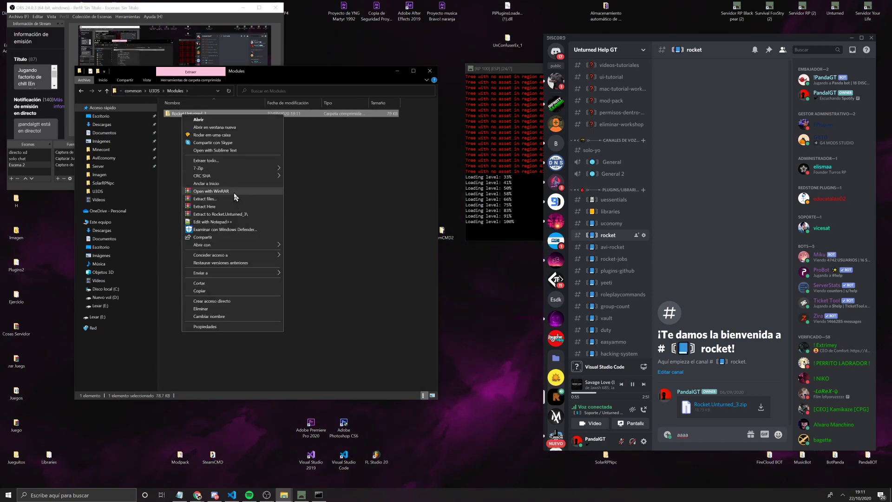
{"action": "left_click", "coordinate": [212, 207]}
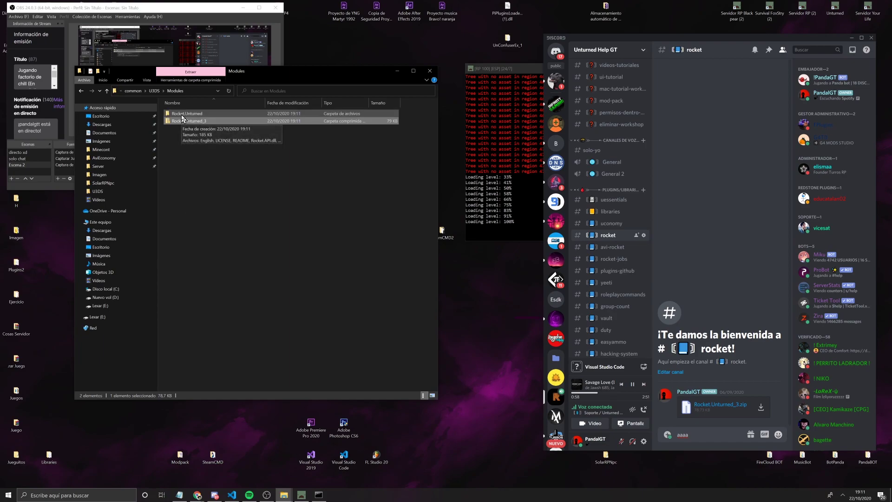
{"action": "right_click", "coordinate": [178, 121]}
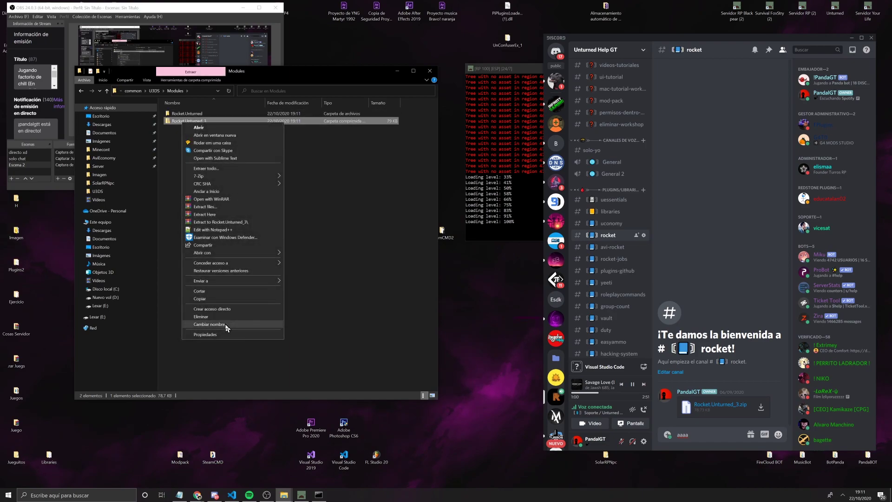
{"action": "left_click", "coordinate": [212, 316]}
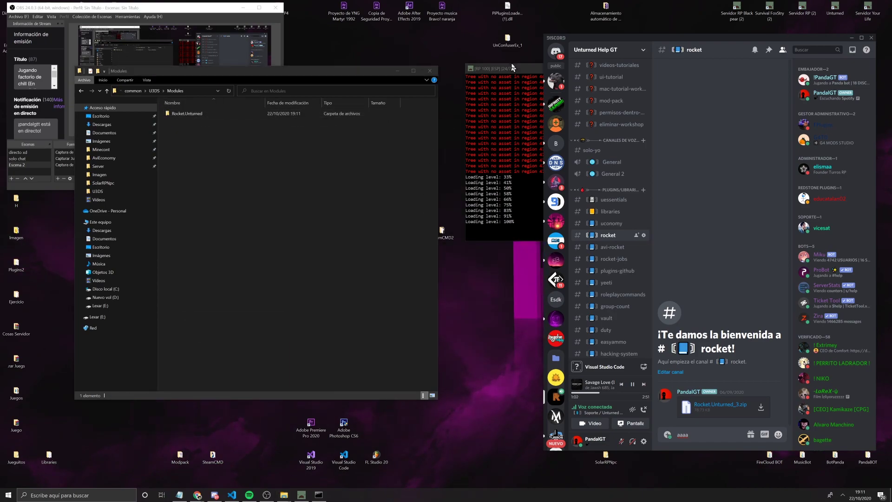
Save the game and shut down the running server with the console commands save and shutdown
{"action": "left_click", "coordinate": [505, 68]}
{"action": "left_click_drag", "start_coordinate": [507, 73], "coordinate": [433, 86]}
{"action": "type", "text": "save"}
{"action": "key", "text": "Return"}
{"action": "type", "text": "shutdfo"}
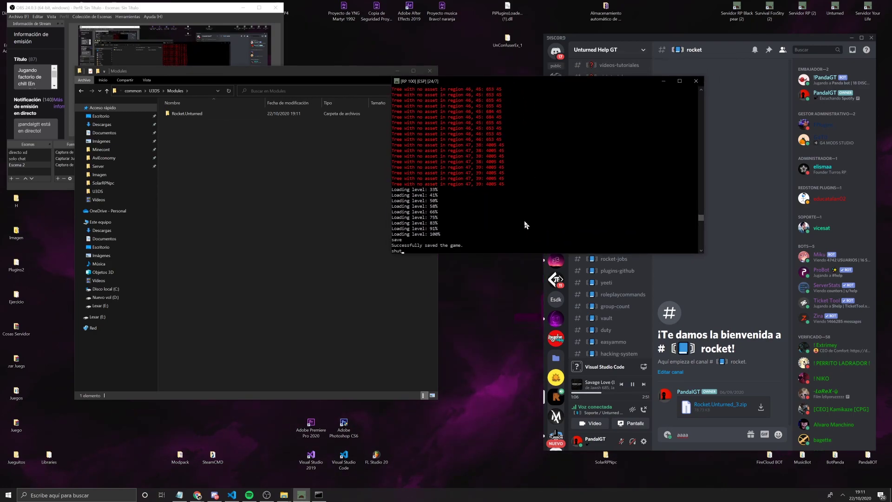
{"action": "key", "text": "BackSpace"}
{"action": "key", "text": "BackSpace"}
{"action": "type", "text": "own"}
{"action": "key", "text": "Return"}
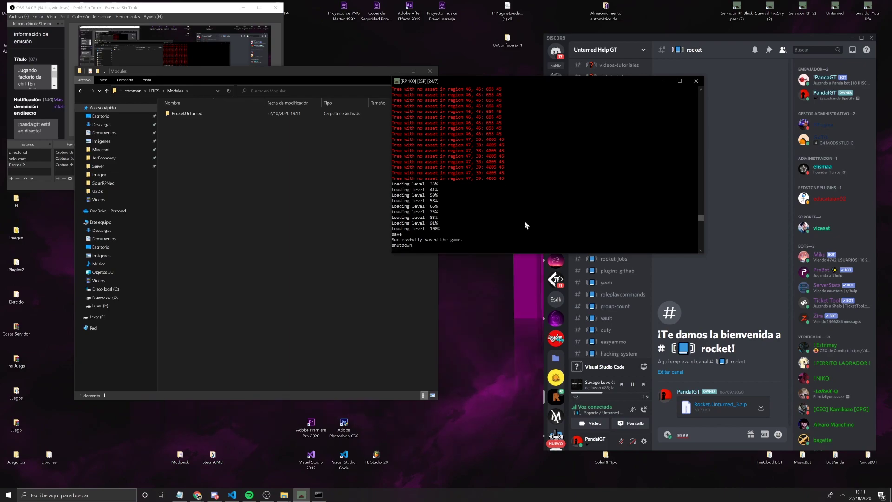
Return to the U3DS folder and view the anti-ddos and wifi-guard channels in Discord
{"action": "left_click", "coordinate": [155, 91]}
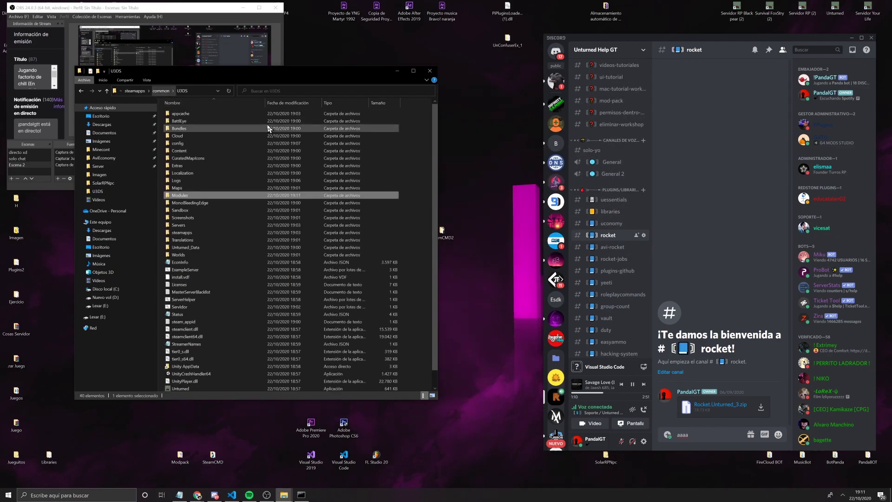
{"action": "scroll", "coordinate": [285, 195], "scroll_direction": "down", "scroll_amount": 1}
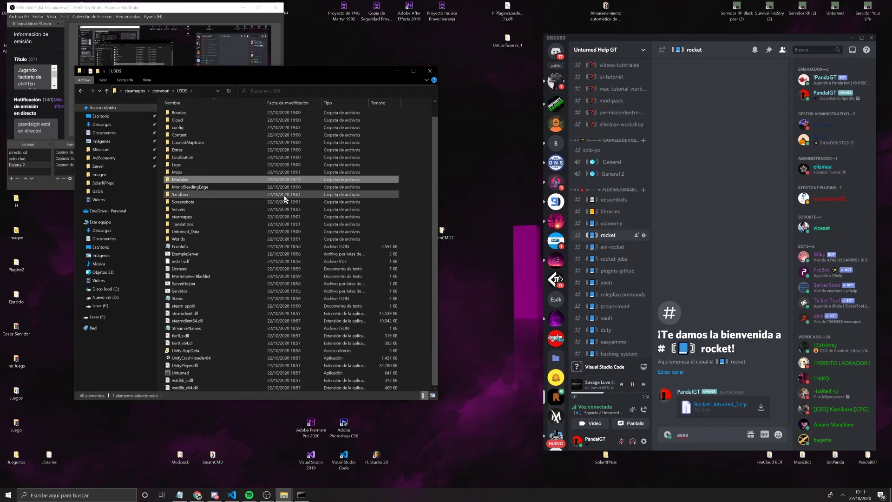
{"action": "scroll", "coordinate": [605, 273], "scroll_direction": "down", "scroll_amount": 5}
{"action": "scroll", "coordinate": [605, 273], "scroll_direction": "down", "scroll_amount": 10}
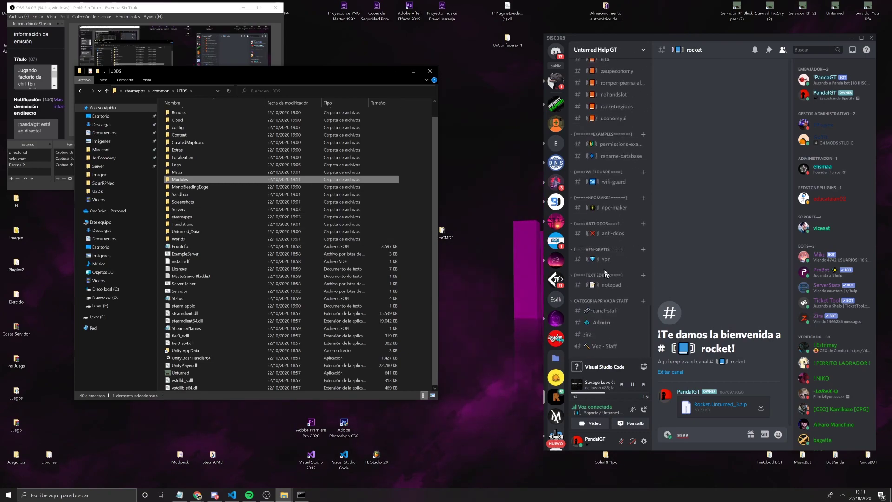
{"action": "left_click", "coordinate": [598, 237]}
{"action": "left_click", "coordinate": [597, 238]}
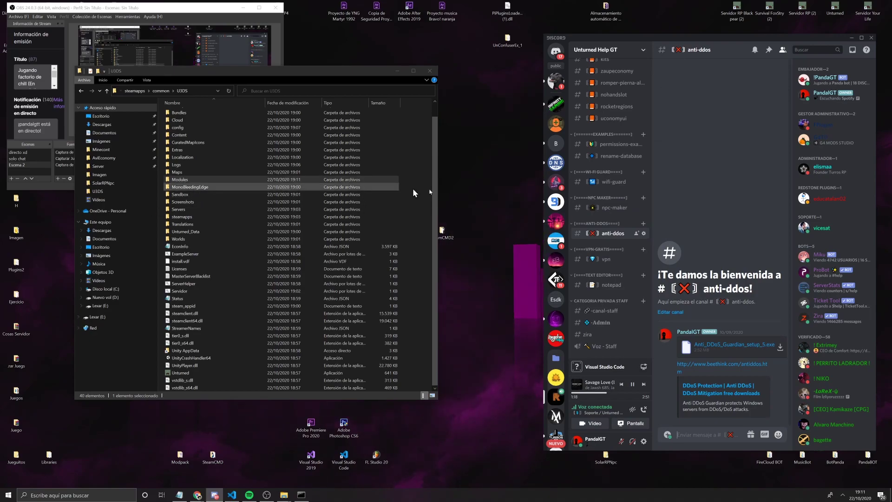
{"action": "left_click", "coordinate": [615, 182]}
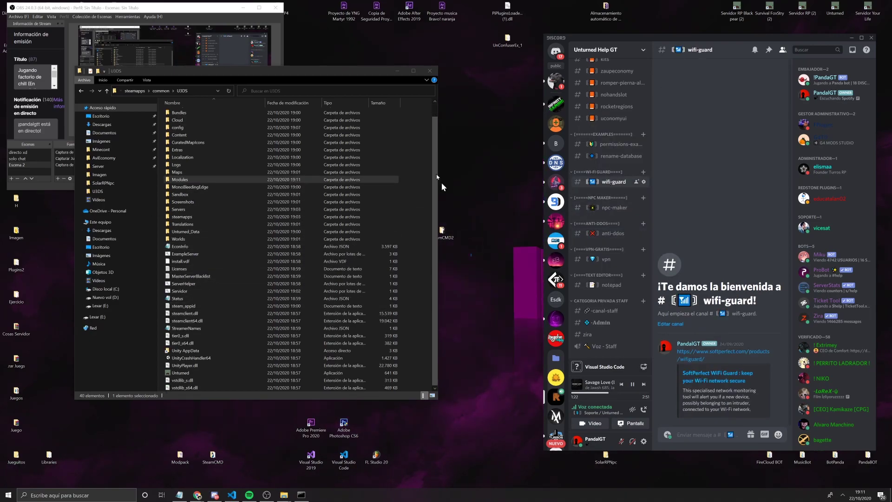
Start the server again with the Servidor batch file and move its console beside the U3DS folder window
{"action": "scroll", "coordinate": [202, 130], "scroll_direction": "up", "scroll_amount": 1}
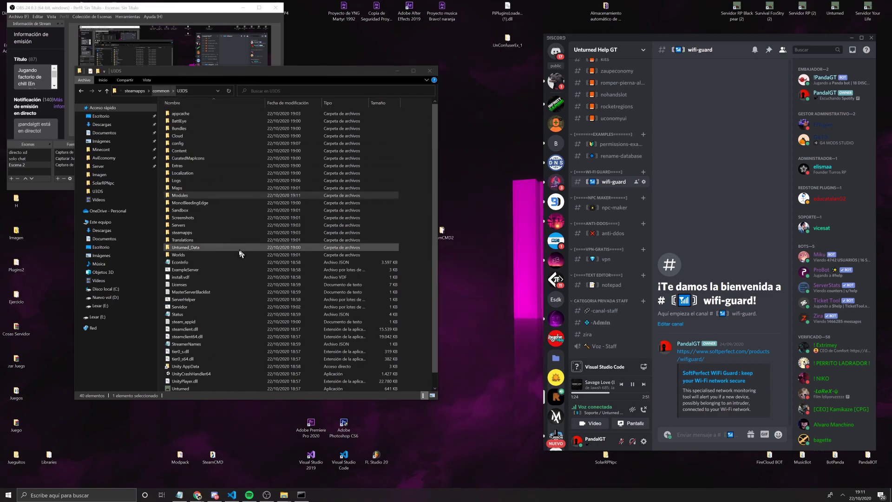
{"action": "scroll", "coordinate": [222, 233], "scroll_direction": "down", "scroll_amount": 1}
{"action": "double_click", "coordinate": [179, 291]}
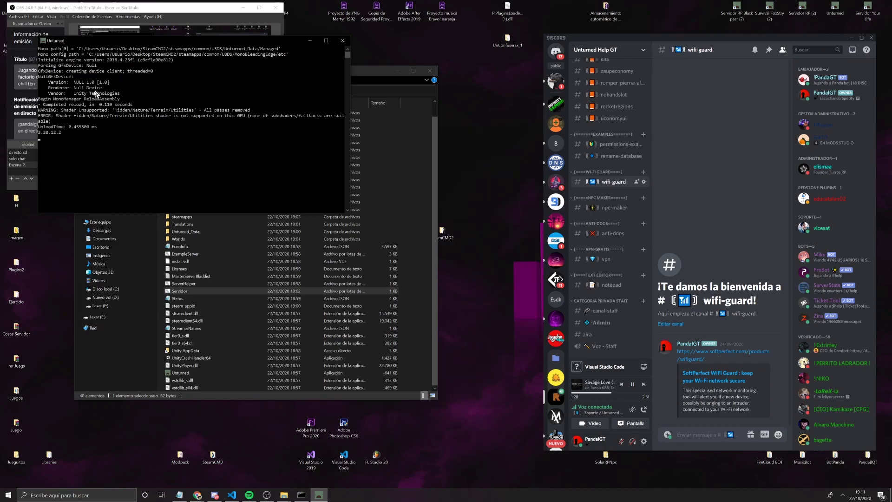
{"action": "left_click_drag", "start_coordinate": [119, 40], "coordinate": [399, 137]}
{"action": "left_click_drag", "start_coordinate": [631, 190], "coordinate": [709, 186]}
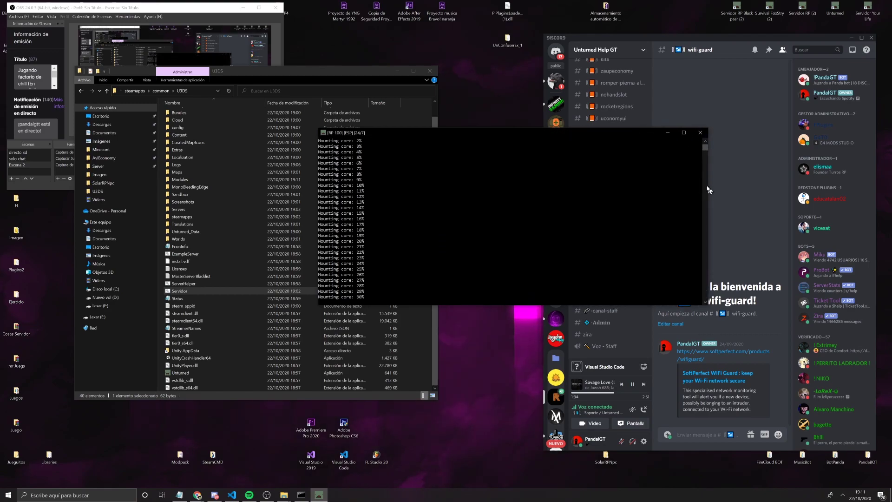
{"action": "left_click_drag", "start_coordinate": [378, 132], "coordinate": [504, 116]}
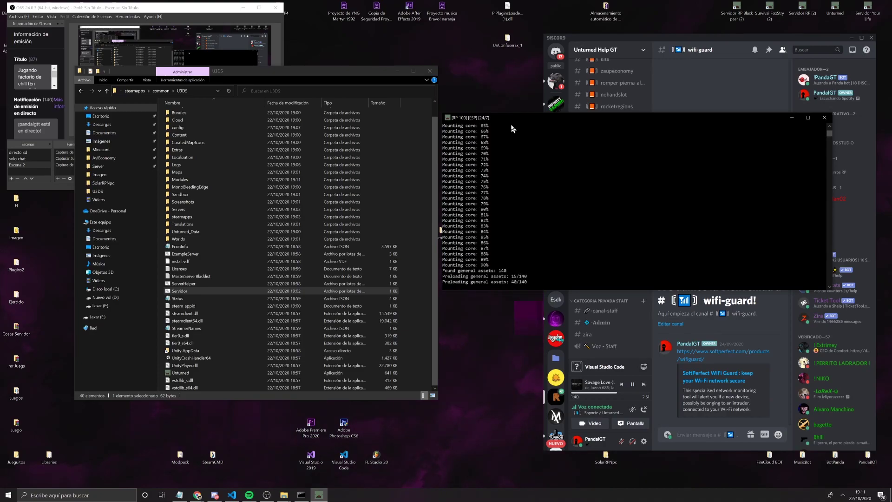
{"action": "left_click_drag", "start_coordinate": [201, 4], "coordinate": [201, 0]}
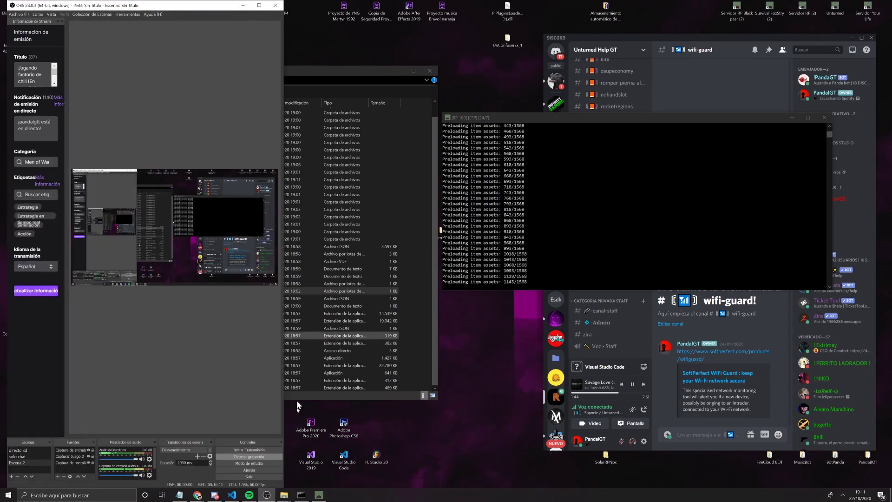